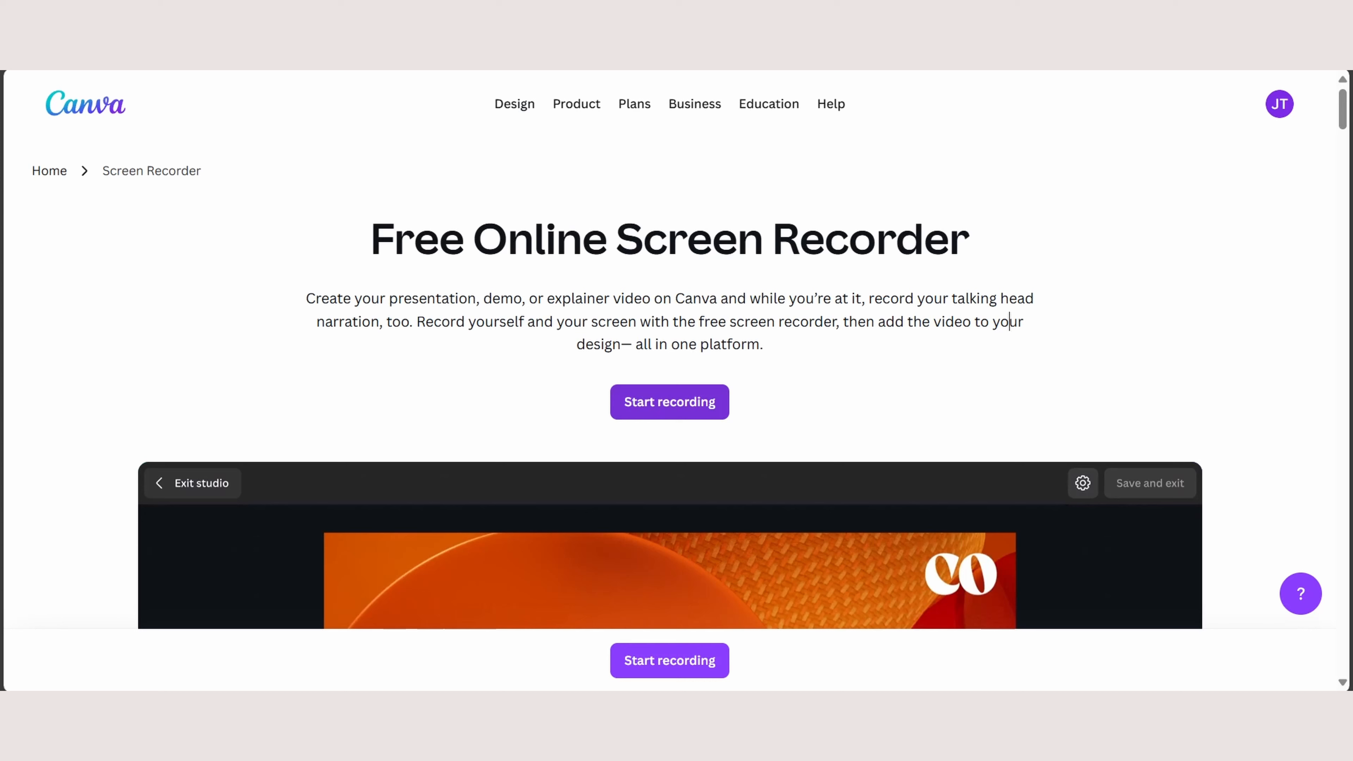
# - Start a recording project from the Free Online Screen Recorder page and open the voiceover recorder
pyautogui.click(669, 403)
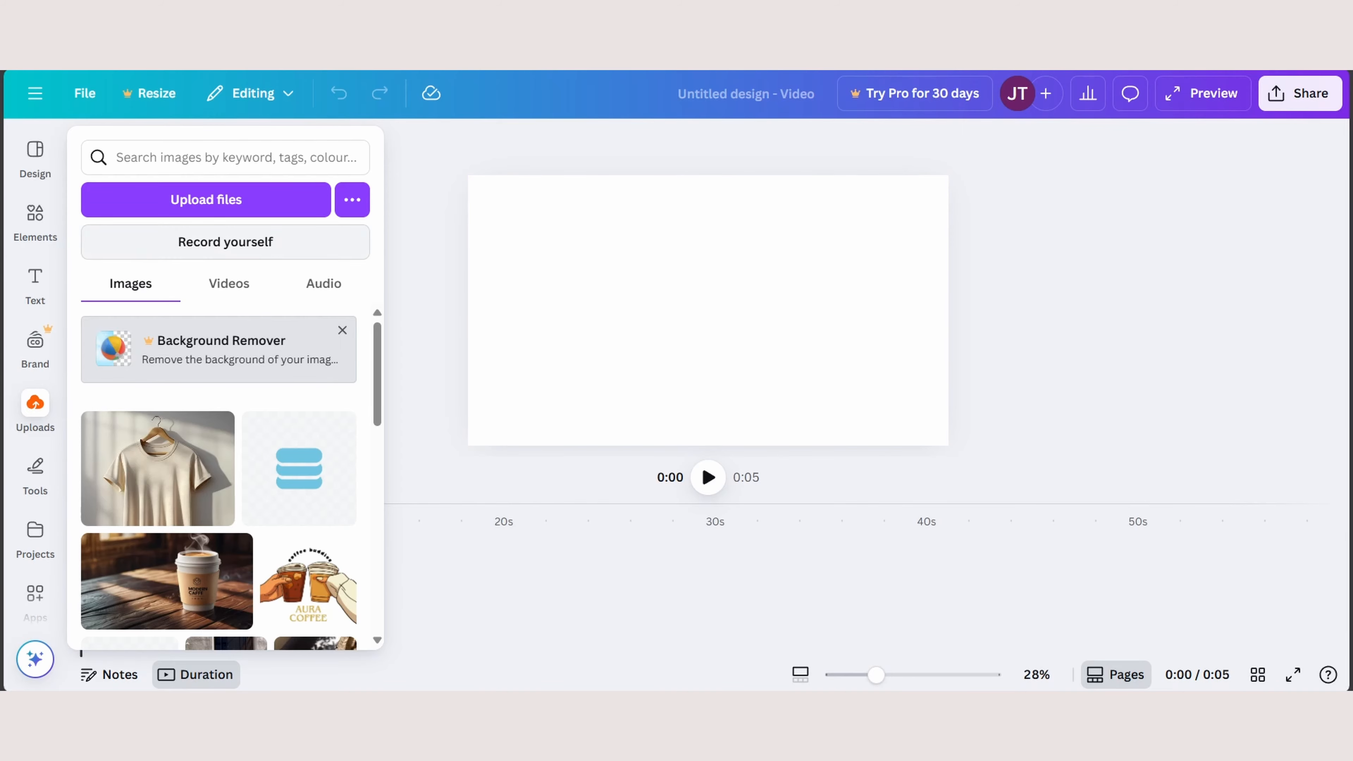
pyautogui.click(225, 242)
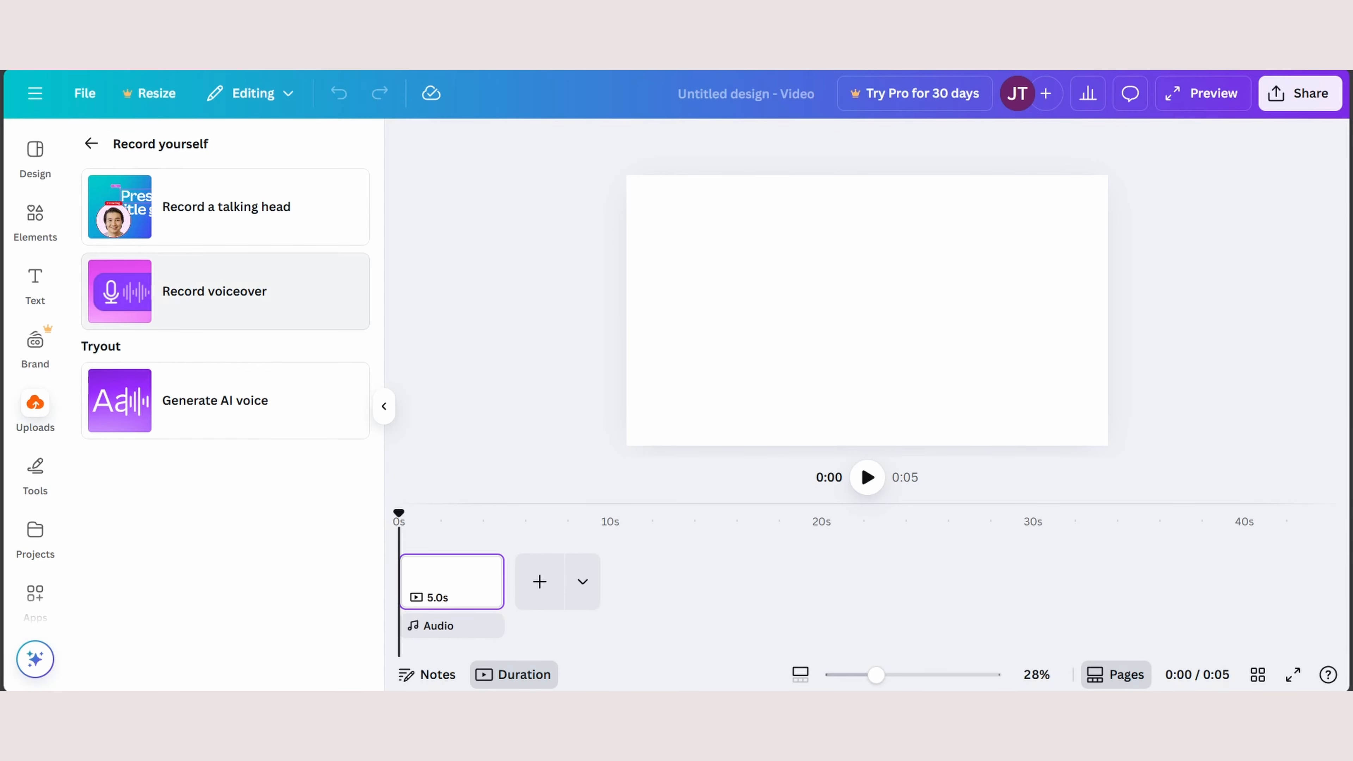
pyautogui.click(214, 291)
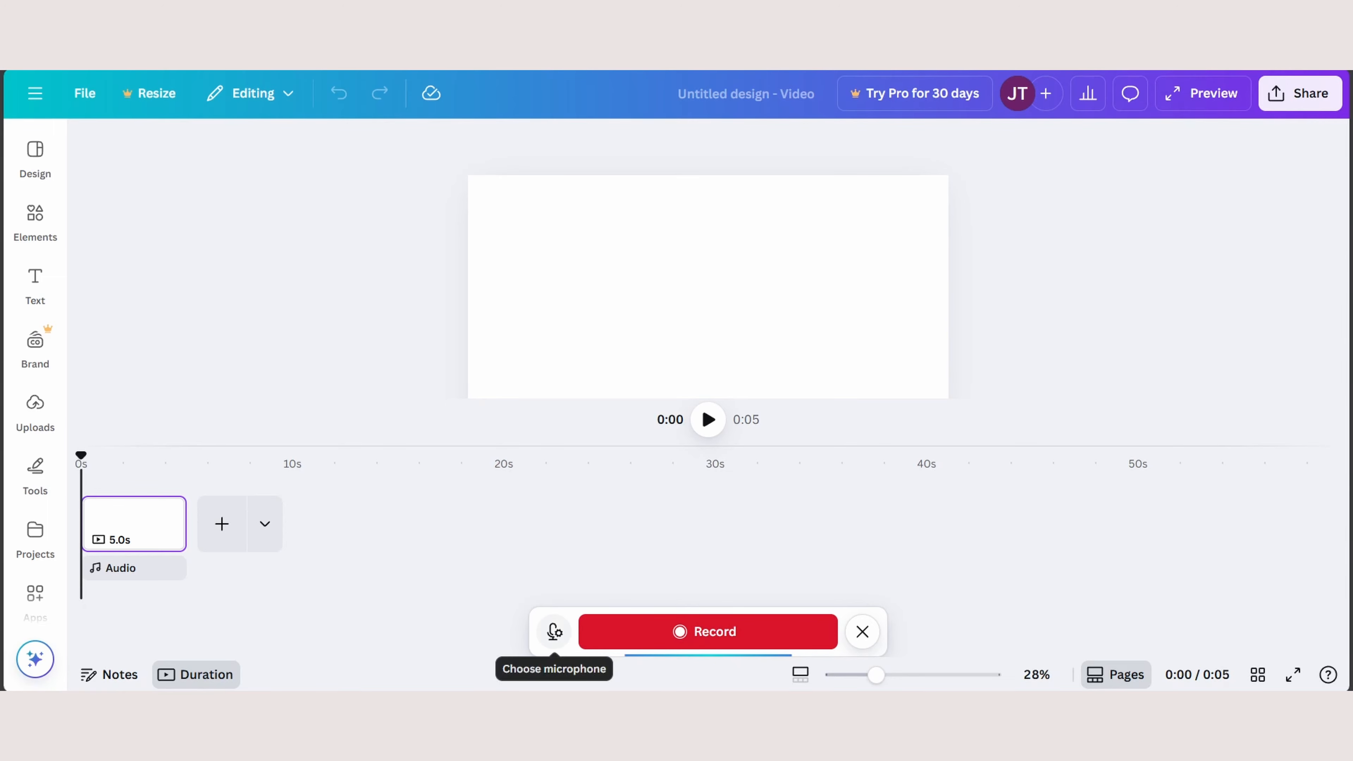
# - Review the microphones available for the voiceover recording and close the list
pyautogui.click(554, 631)
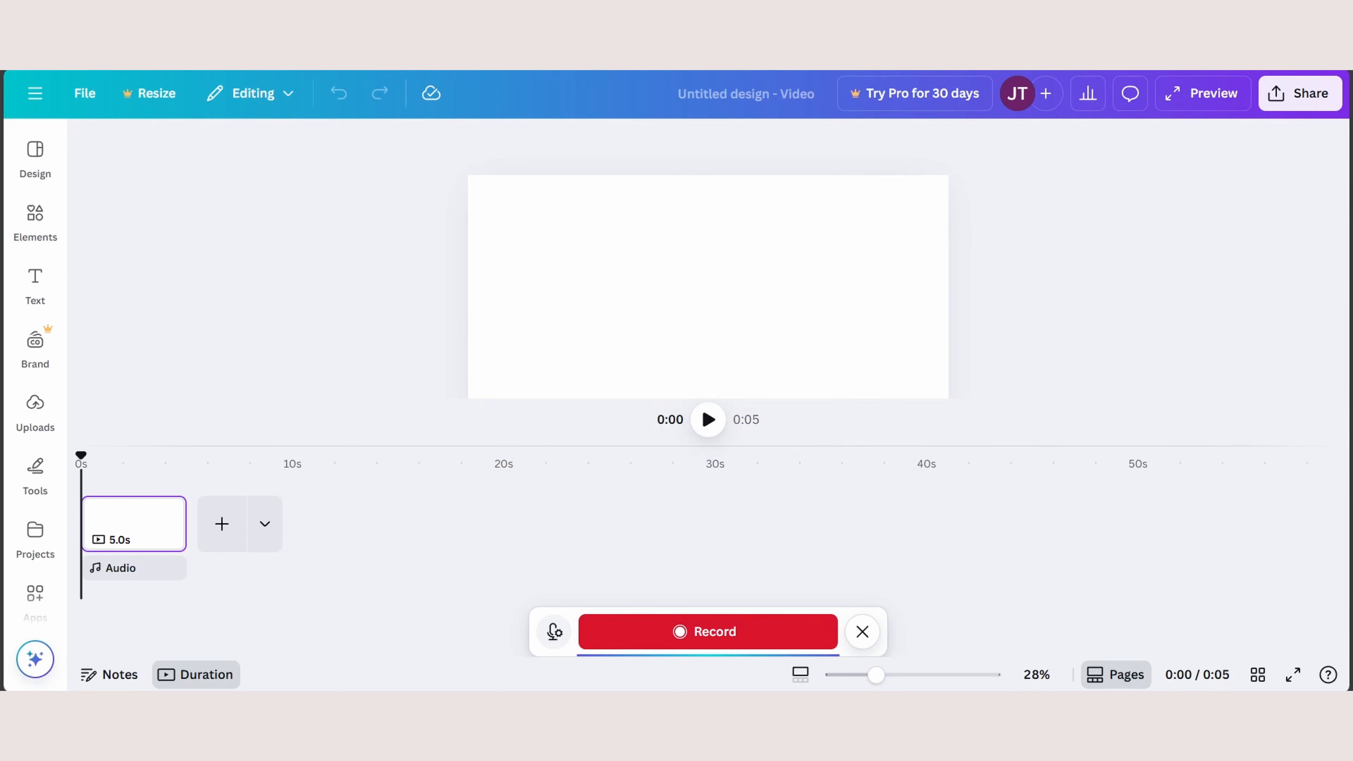
pyautogui.click(554, 632)
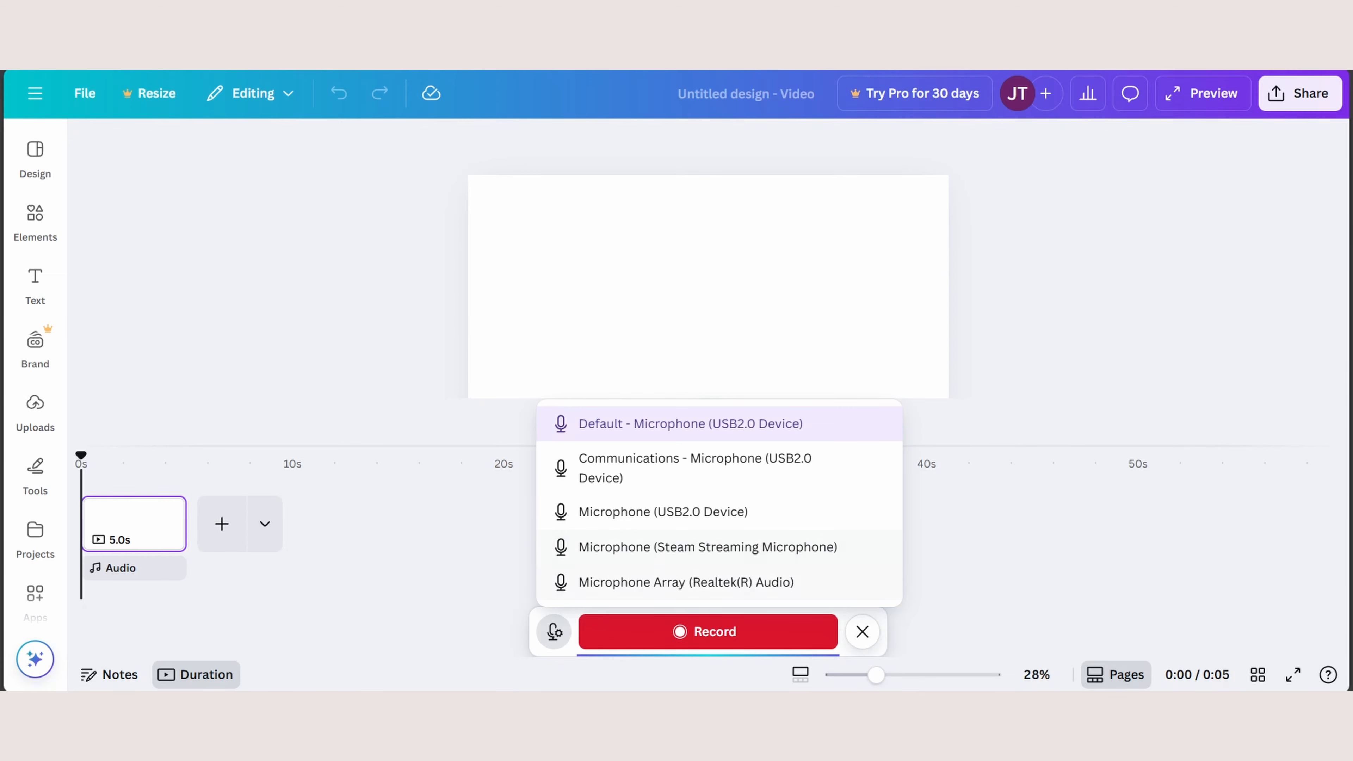
pyautogui.click(554, 631)
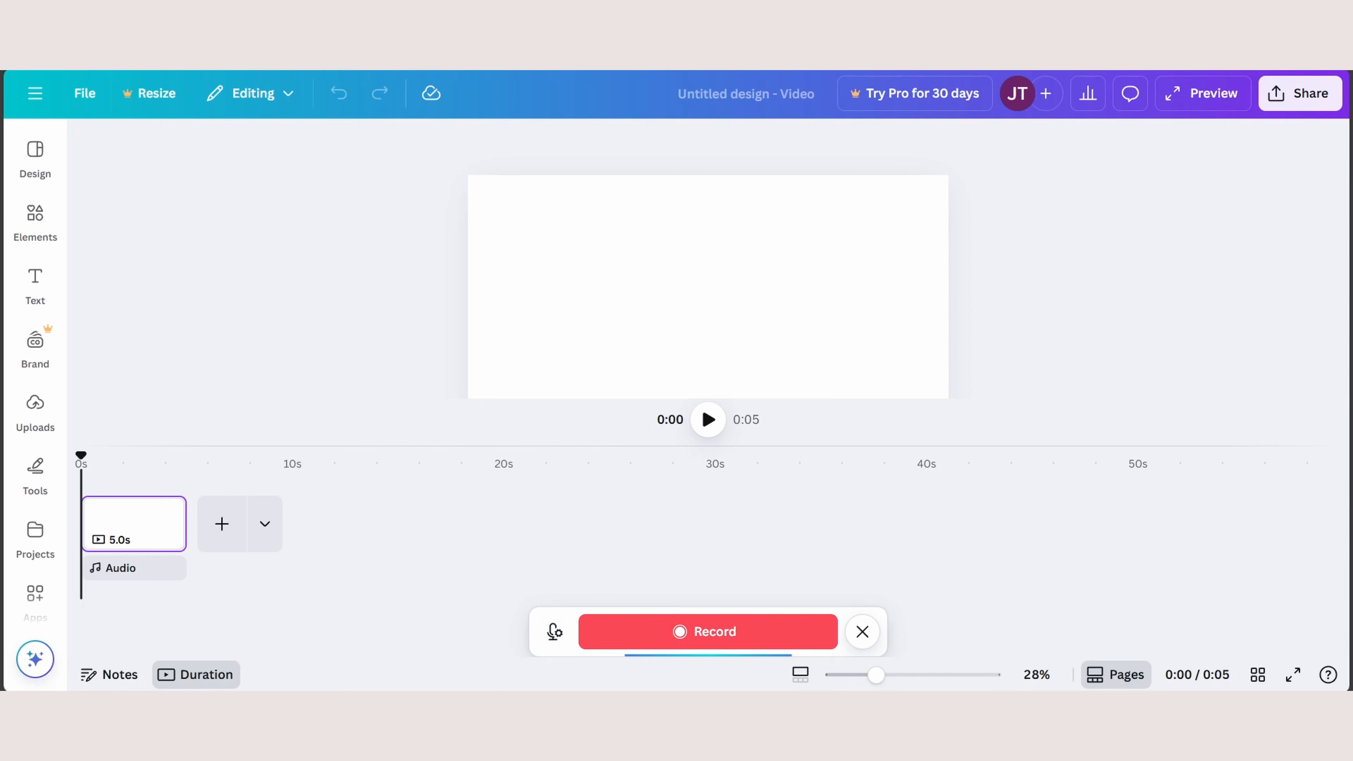
# - Record a voiceover, pausing and resuming it once before finishing the recording
pyautogui.click(708, 632)
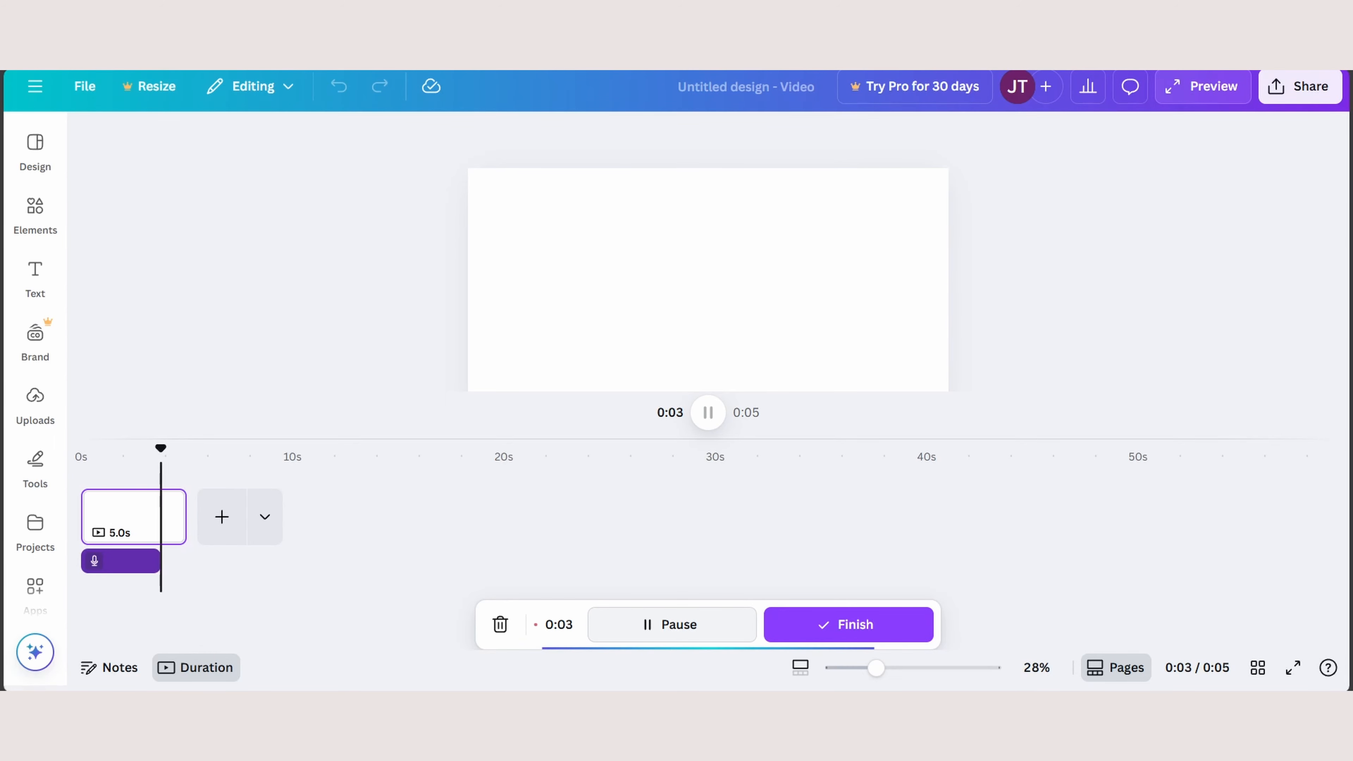
pyautogui.click(672, 625)
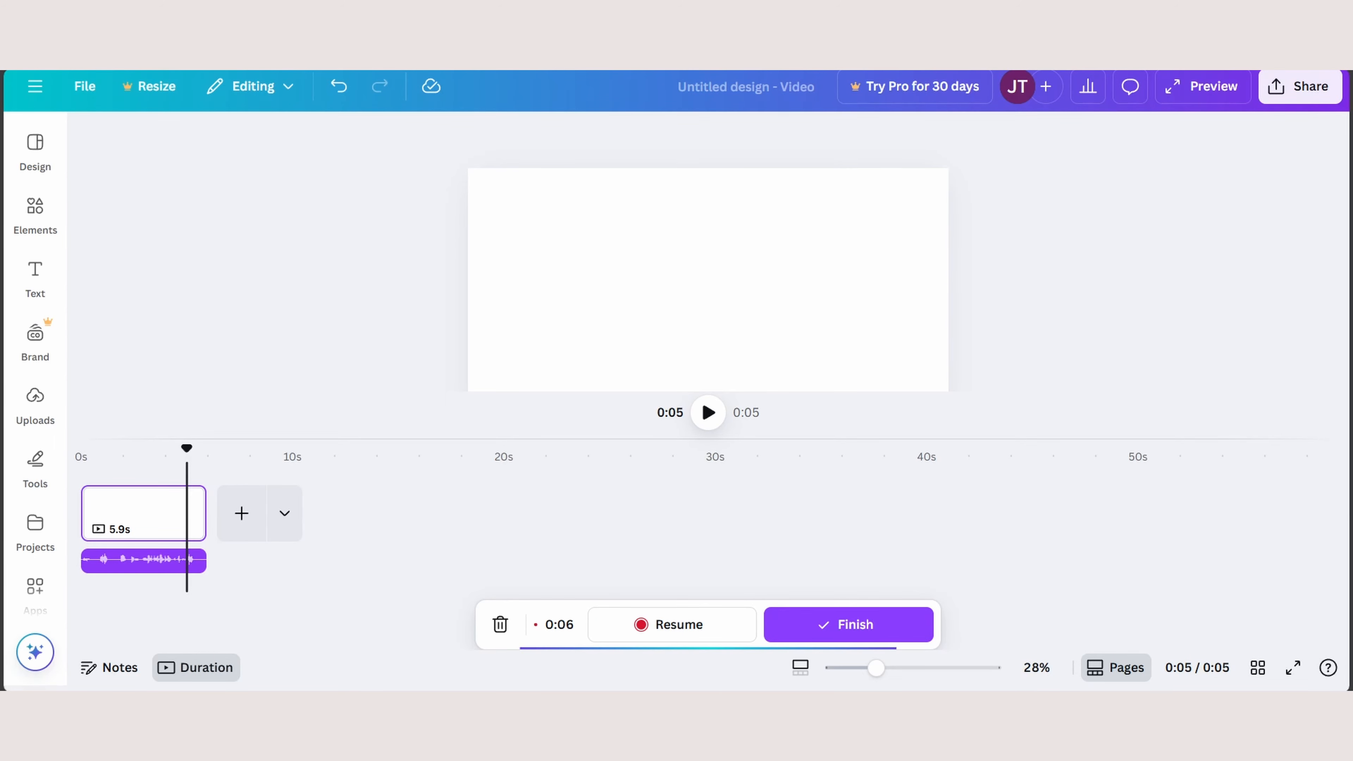
pyautogui.click(672, 624)
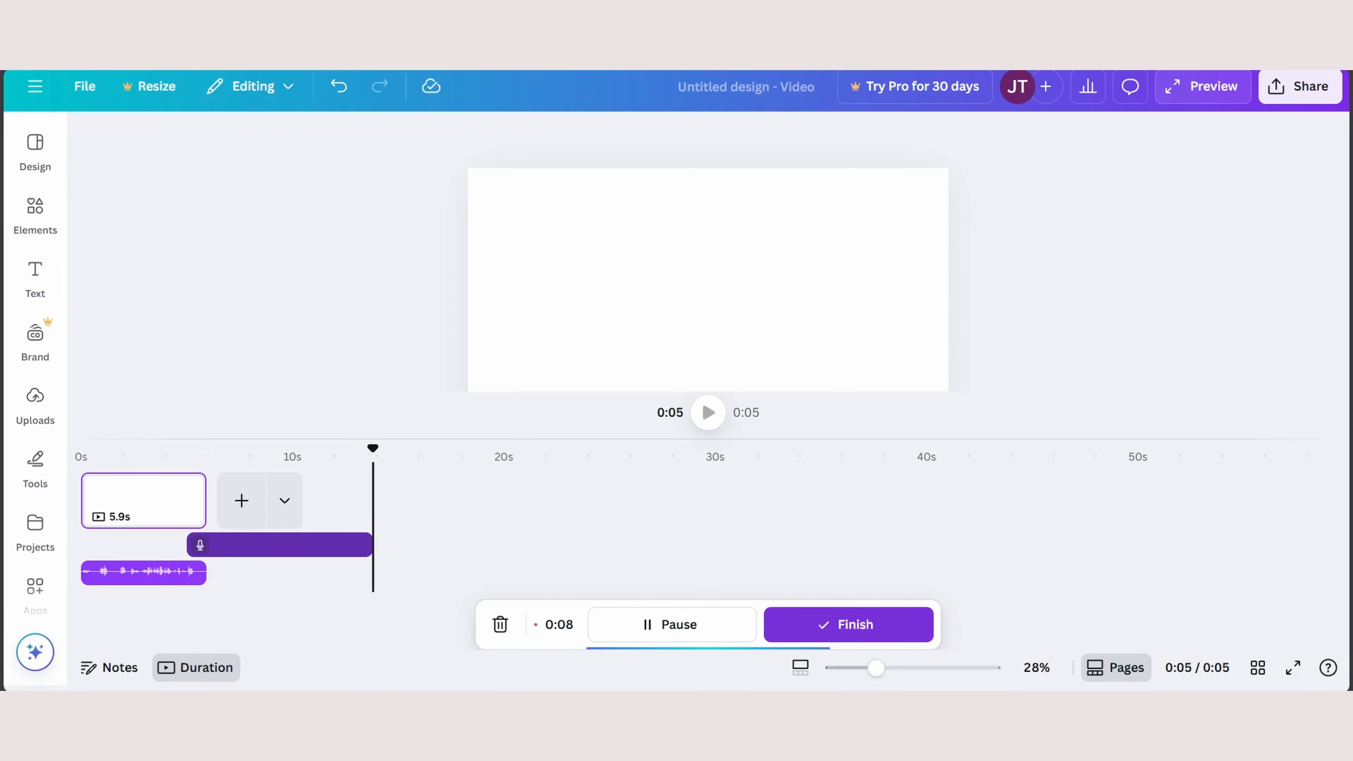
pyautogui.click(848, 624)
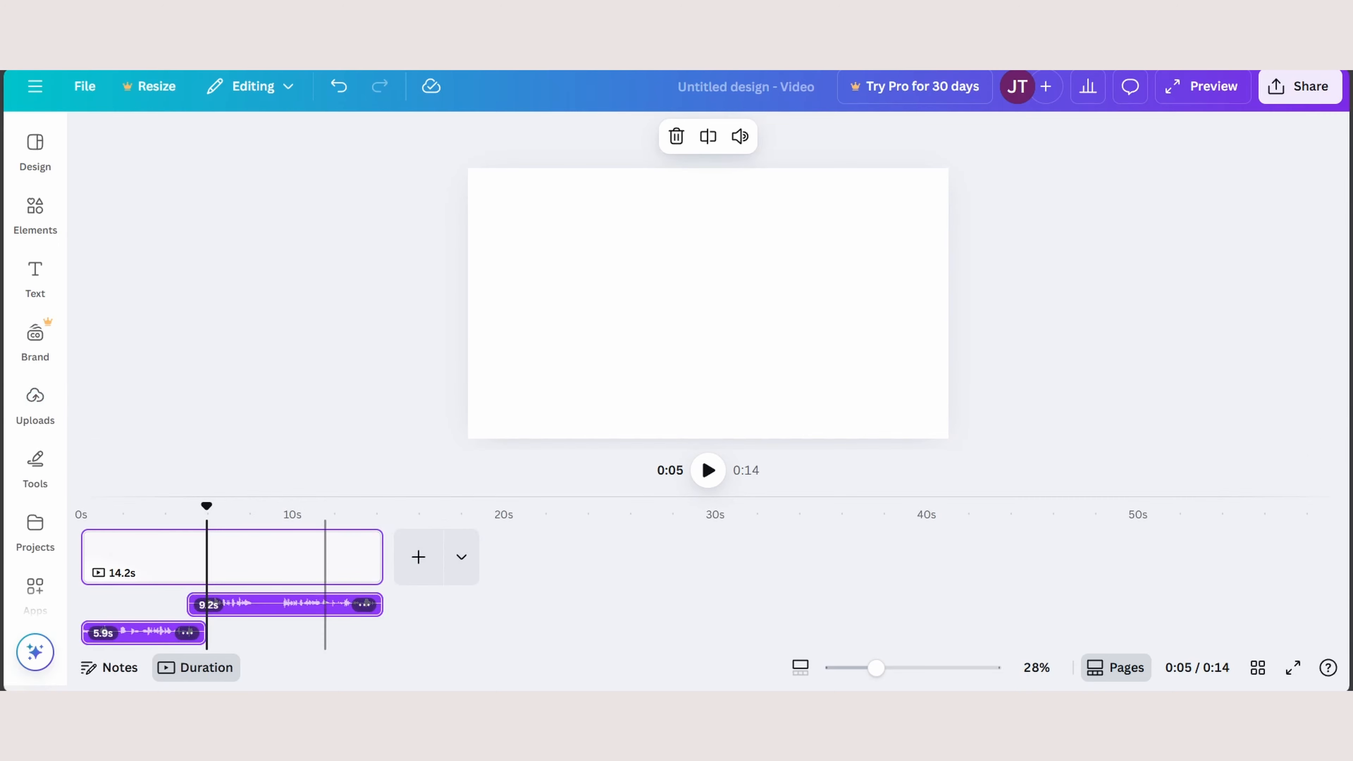
# - Play the recorded voiceover clips from the start of the timeline, stopping before the end
pyautogui.moveTo(203, 505); pyautogui.dragTo(81, 505)
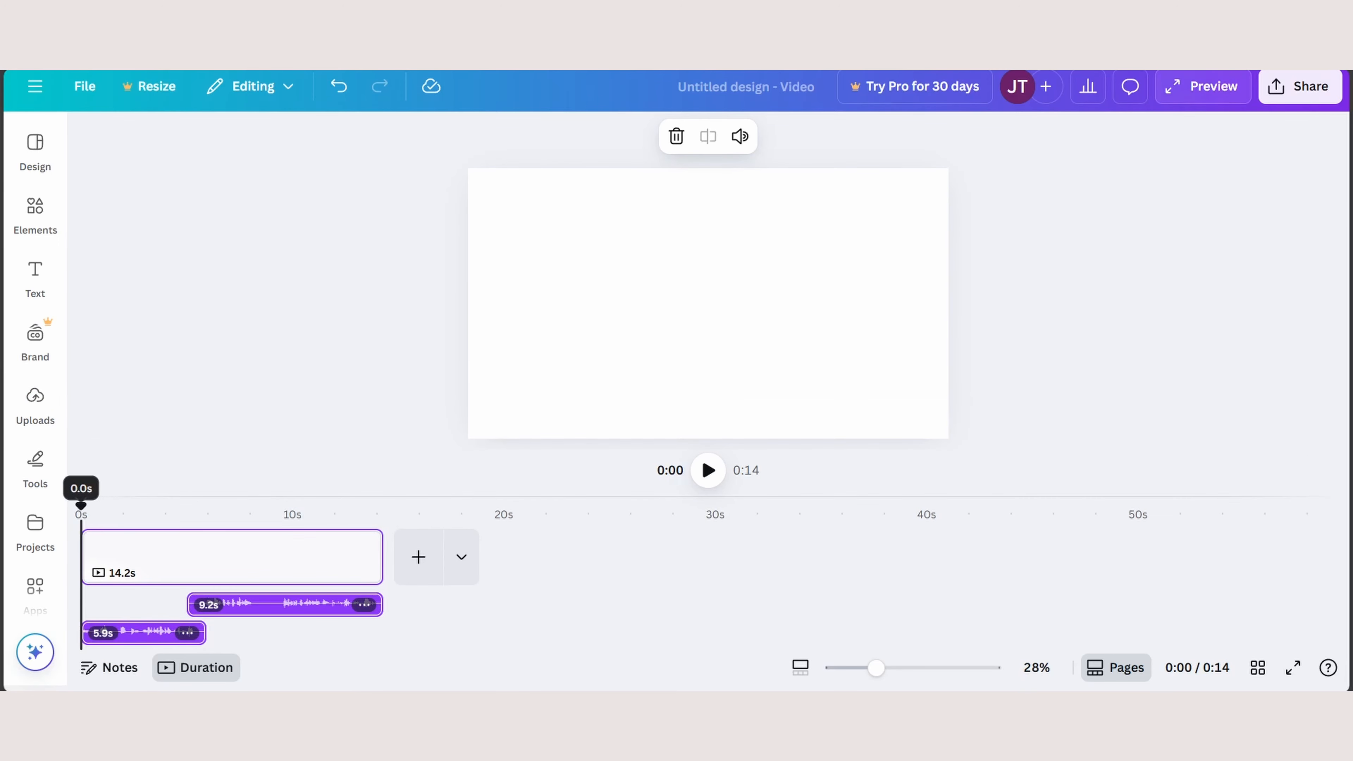
pyautogui.click(707, 470)
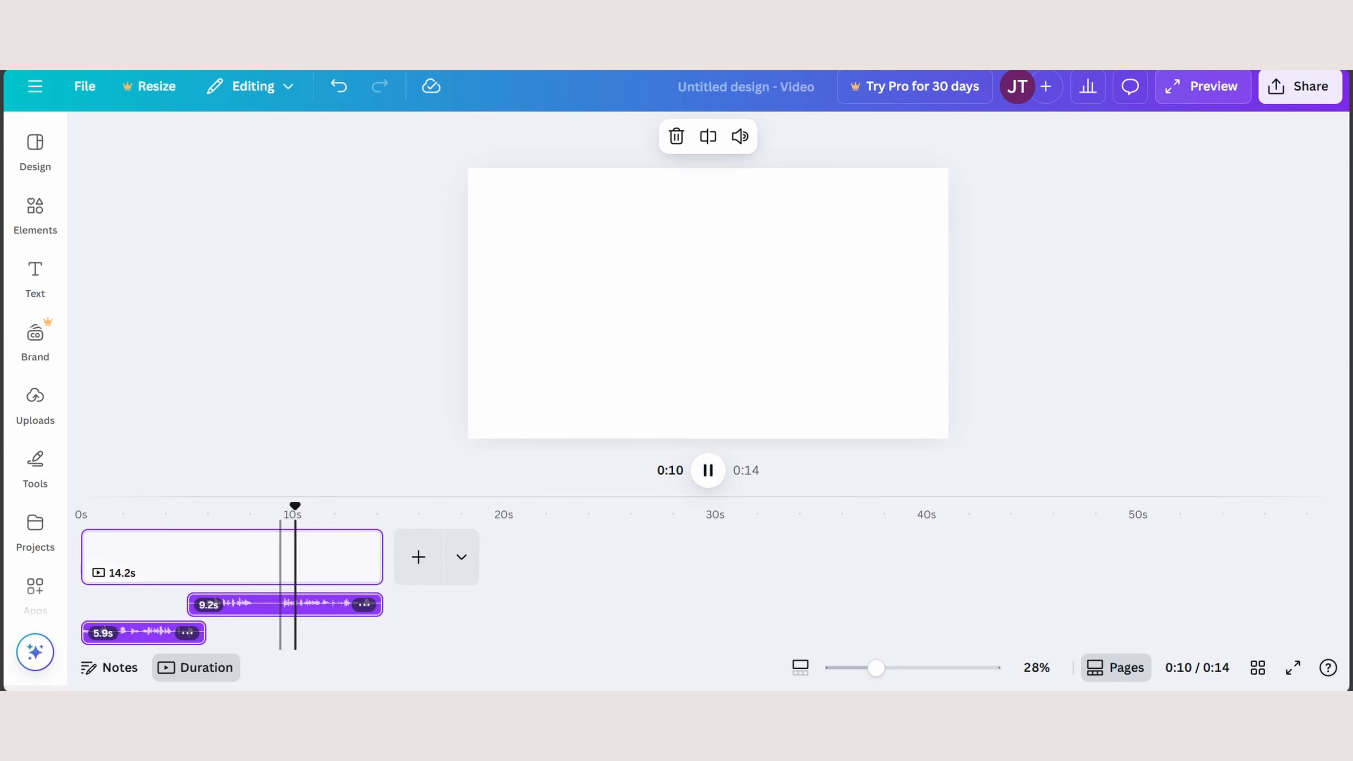
pyautogui.click(707, 470)
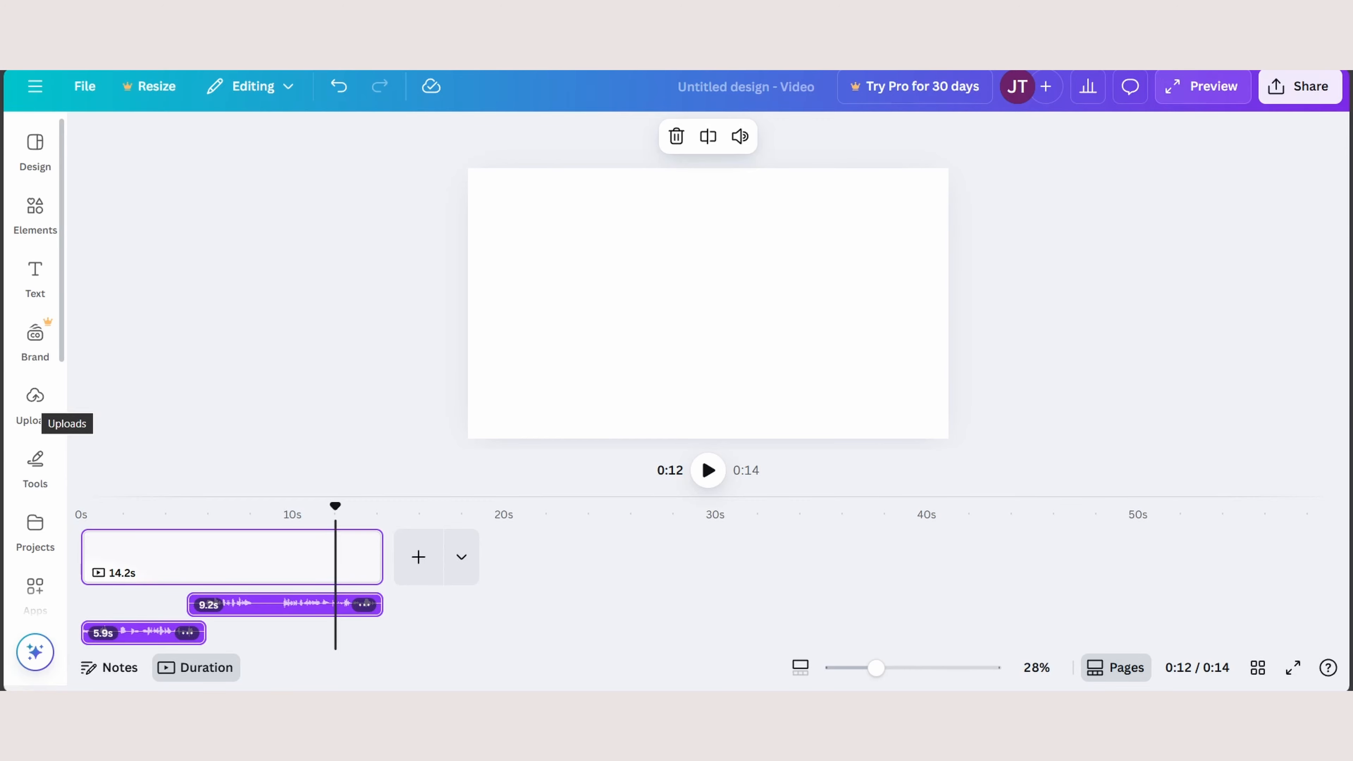
# - Open the recording studio for a talking head and dismiss the microphone notice
pyautogui.click(35, 399)
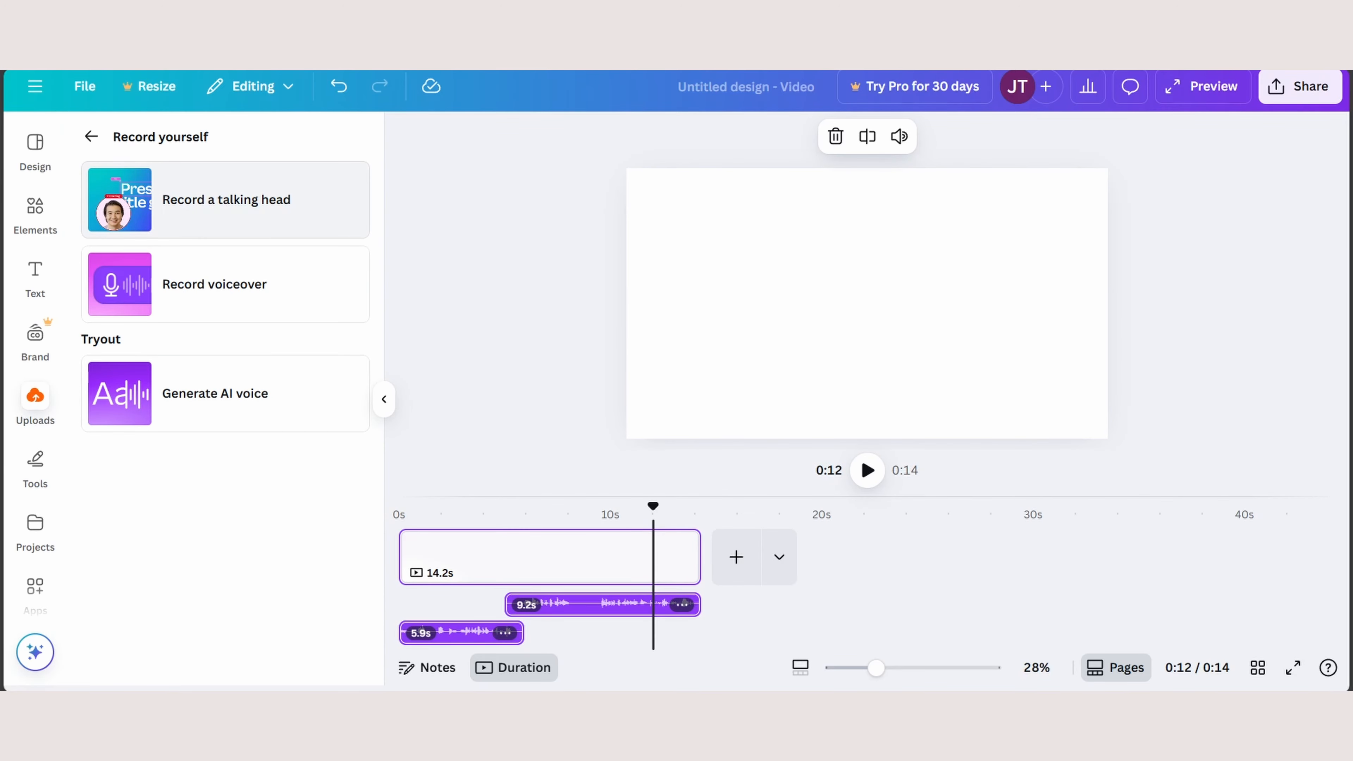
pyautogui.click(226, 200)
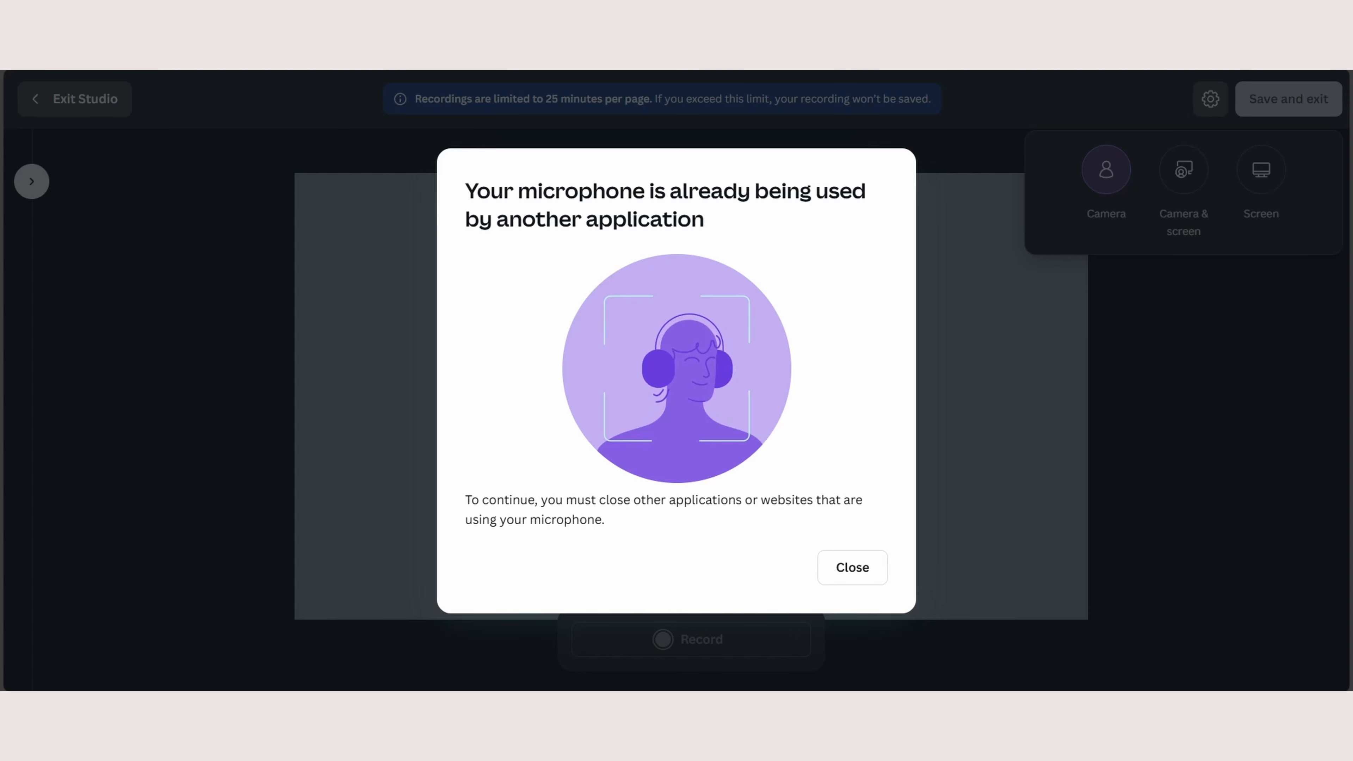
pyautogui.click(853, 567)
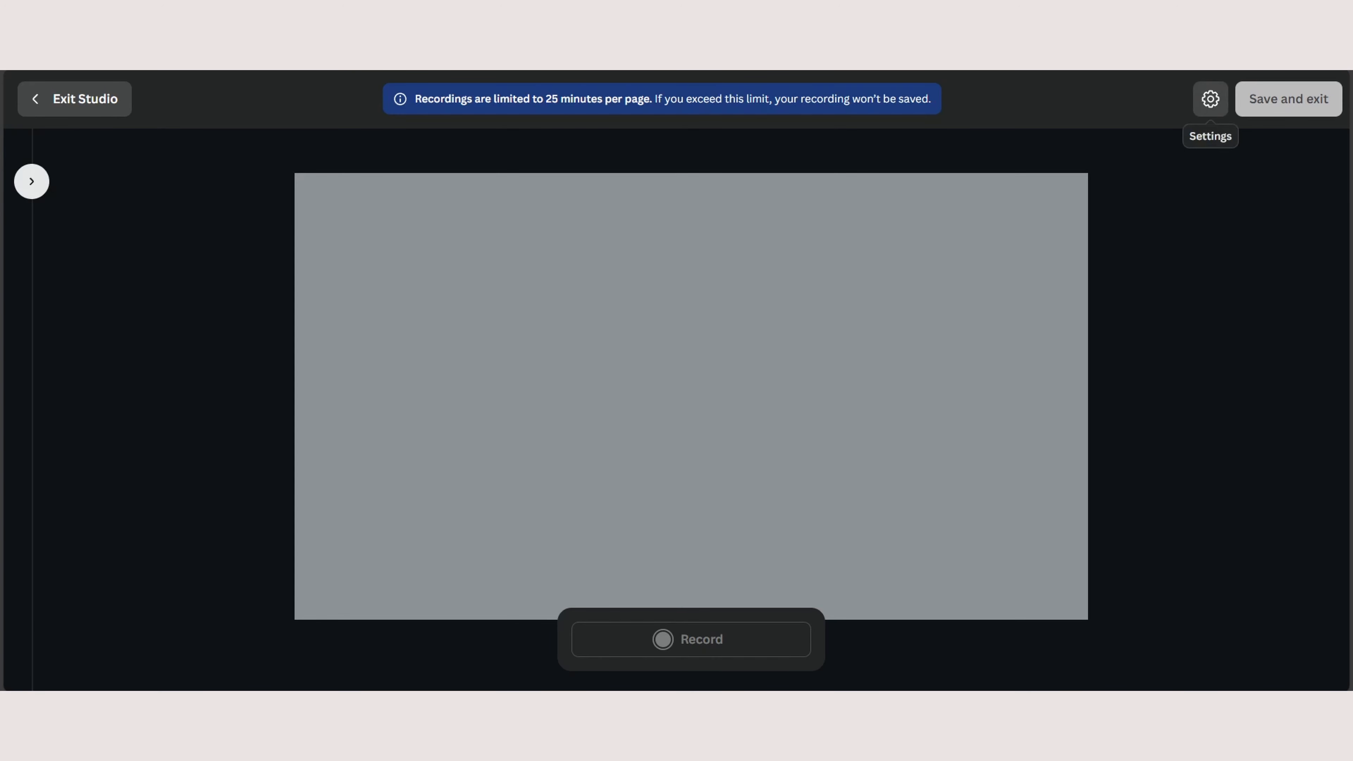
# - Choose to record both camera and screen, and compare the browser tab, window and entire screen sharing sources
pyautogui.click(1211, 99)
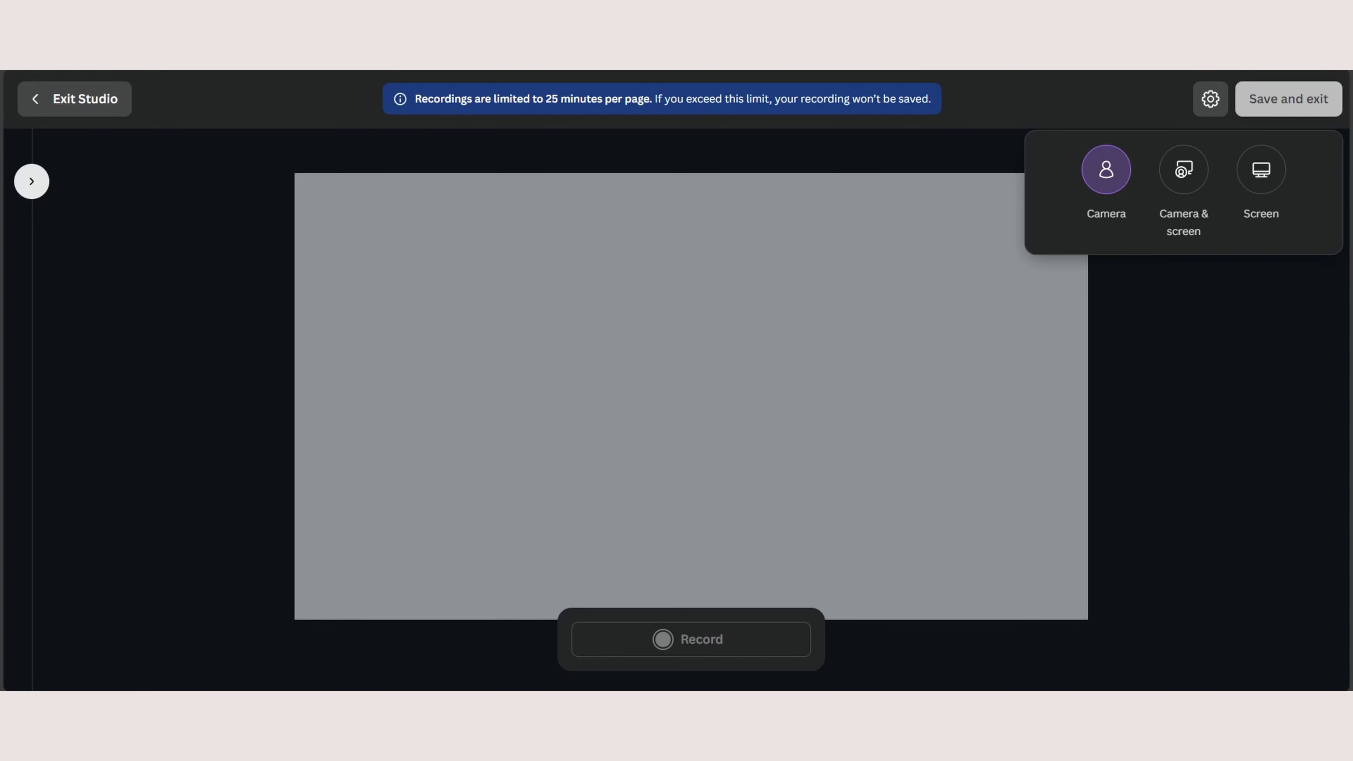
pyautogui.click(1184, 170)
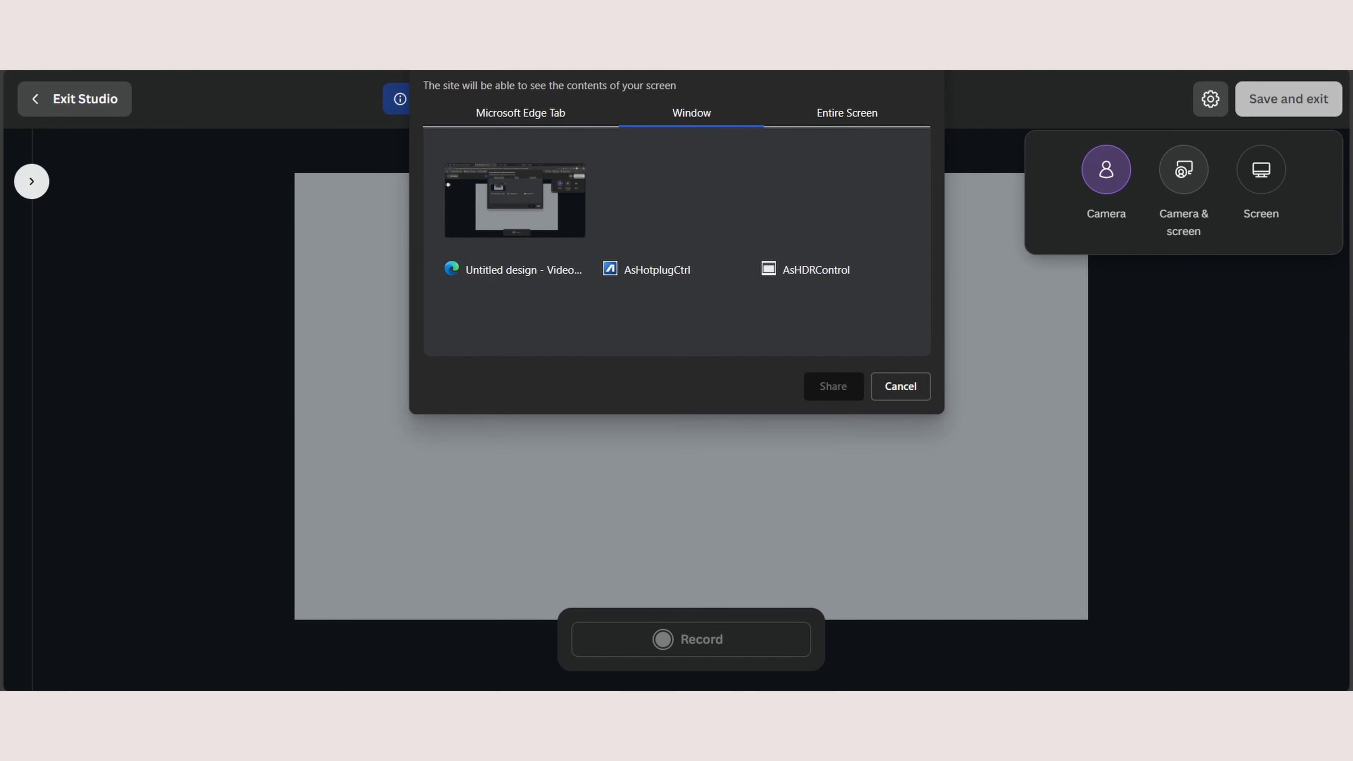
pyautogui.click(521, 113)
pyautogui.click(691, 113)
pyautogui.click(848, 113)
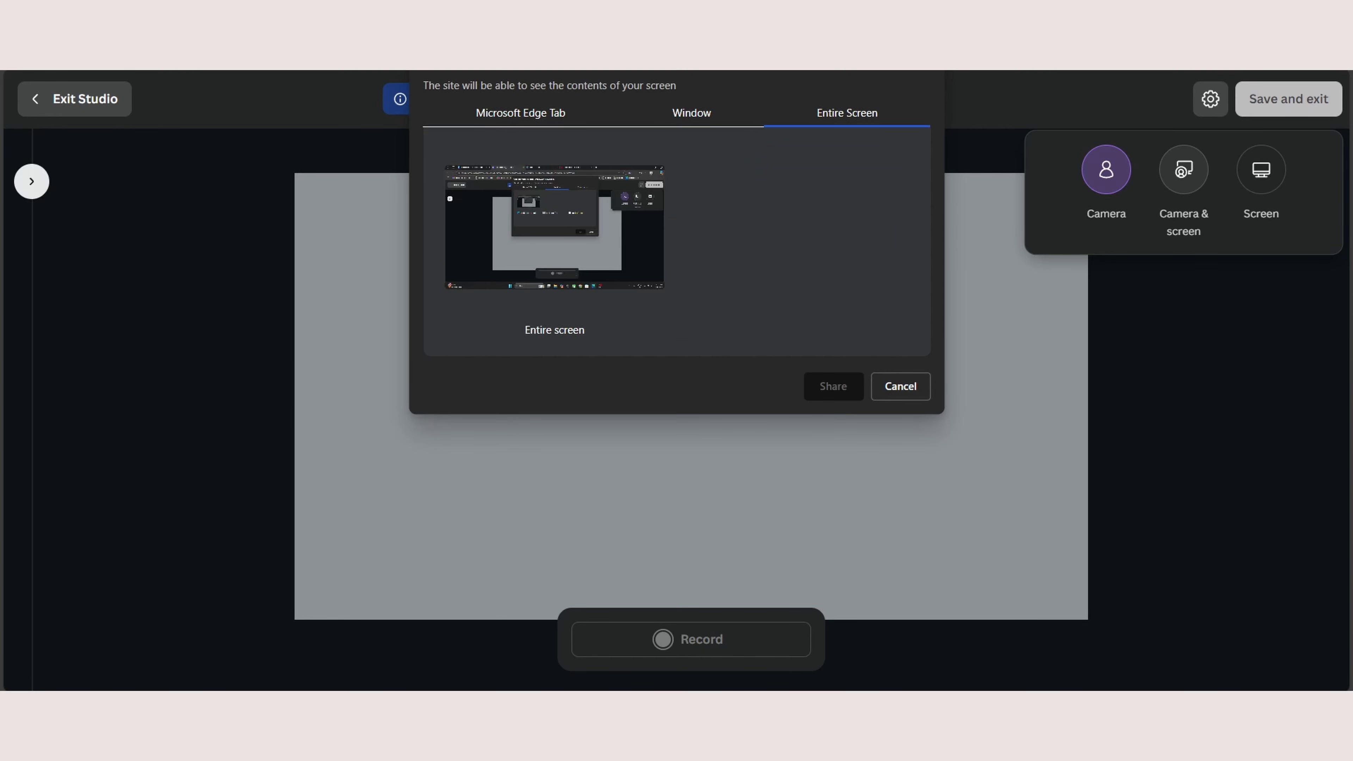
pyautogui.click(521, 113)
pyautogui.click(692, 113)
pyautogui.click(520, 113)
pyautogui.click(692, 113)
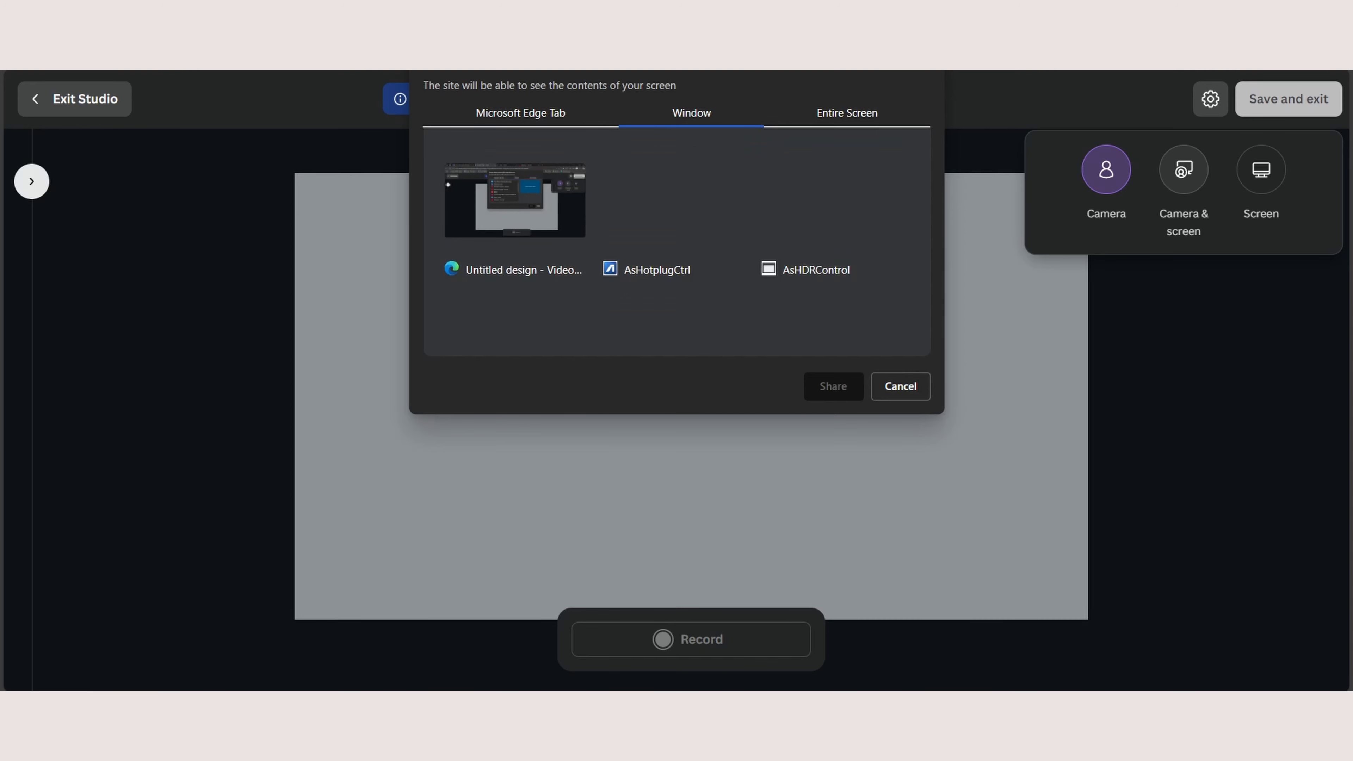
pyautogui.click(847, 113)
pyautogui.click(521, 113)
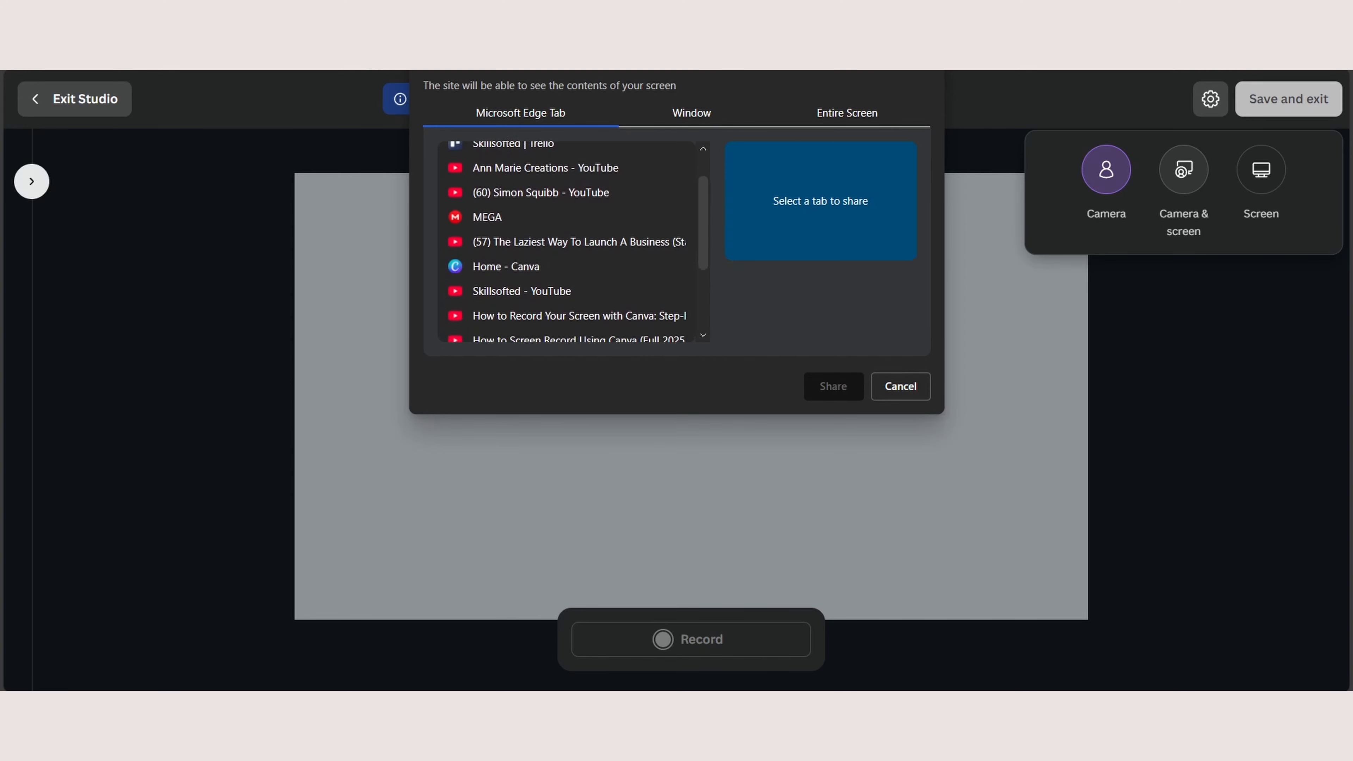
# - Share the "Skillsofted - YouTube" browser tab with the recorder and return to the Canva tab
pyautogui.scroll(1, 567, 241)
pyautogui.click(533, 327)
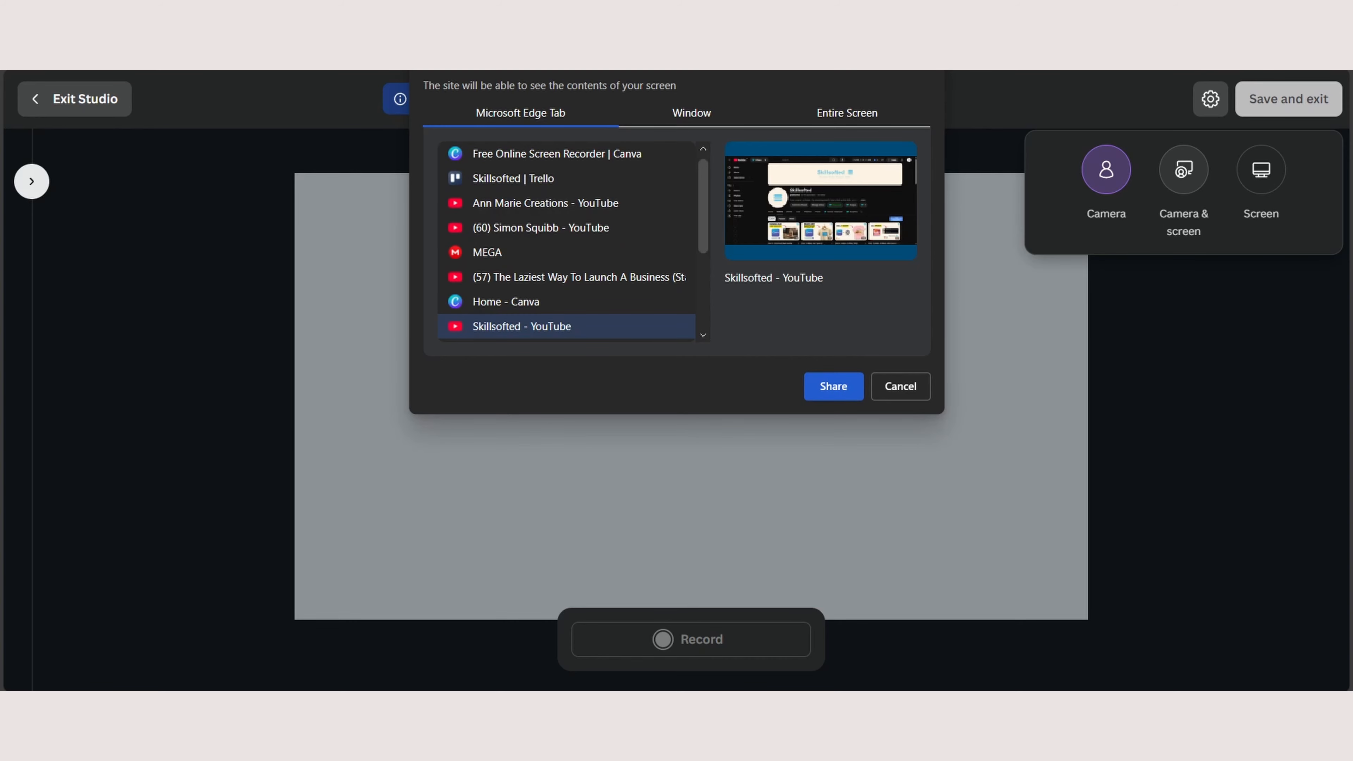
pyautogui.click(833, 386)
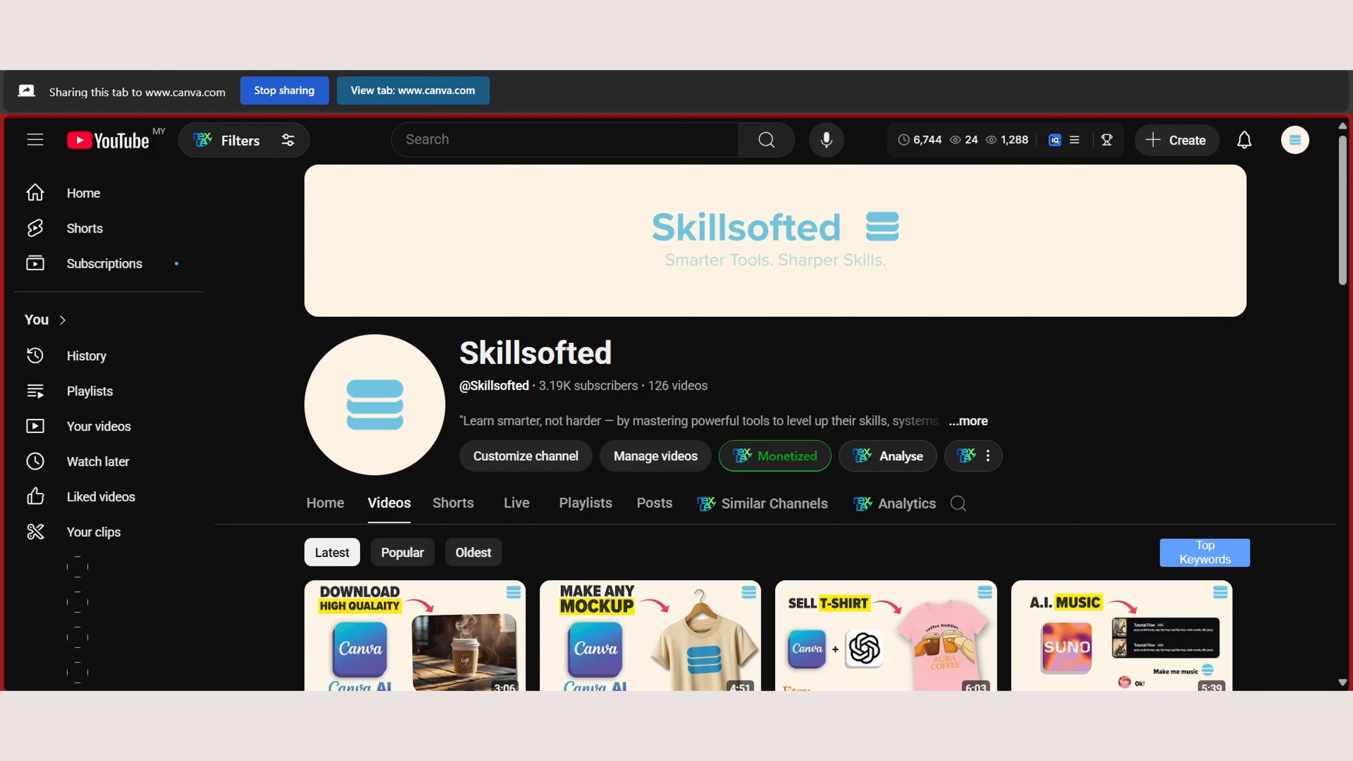
pyautogui.click(413, 90)
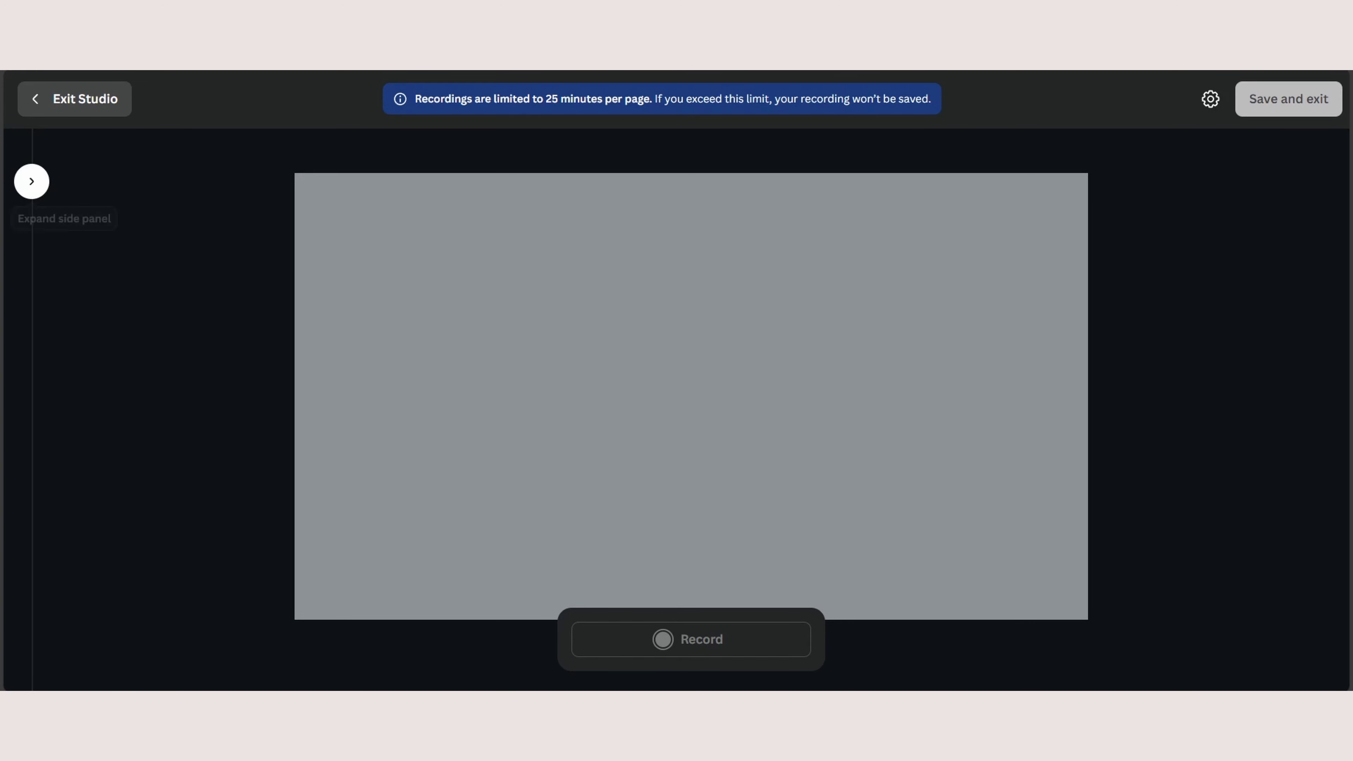
# - Add the note "Skillsofted..." in the recording studio and collapse the notes area
pyautogui.click(31, 181)
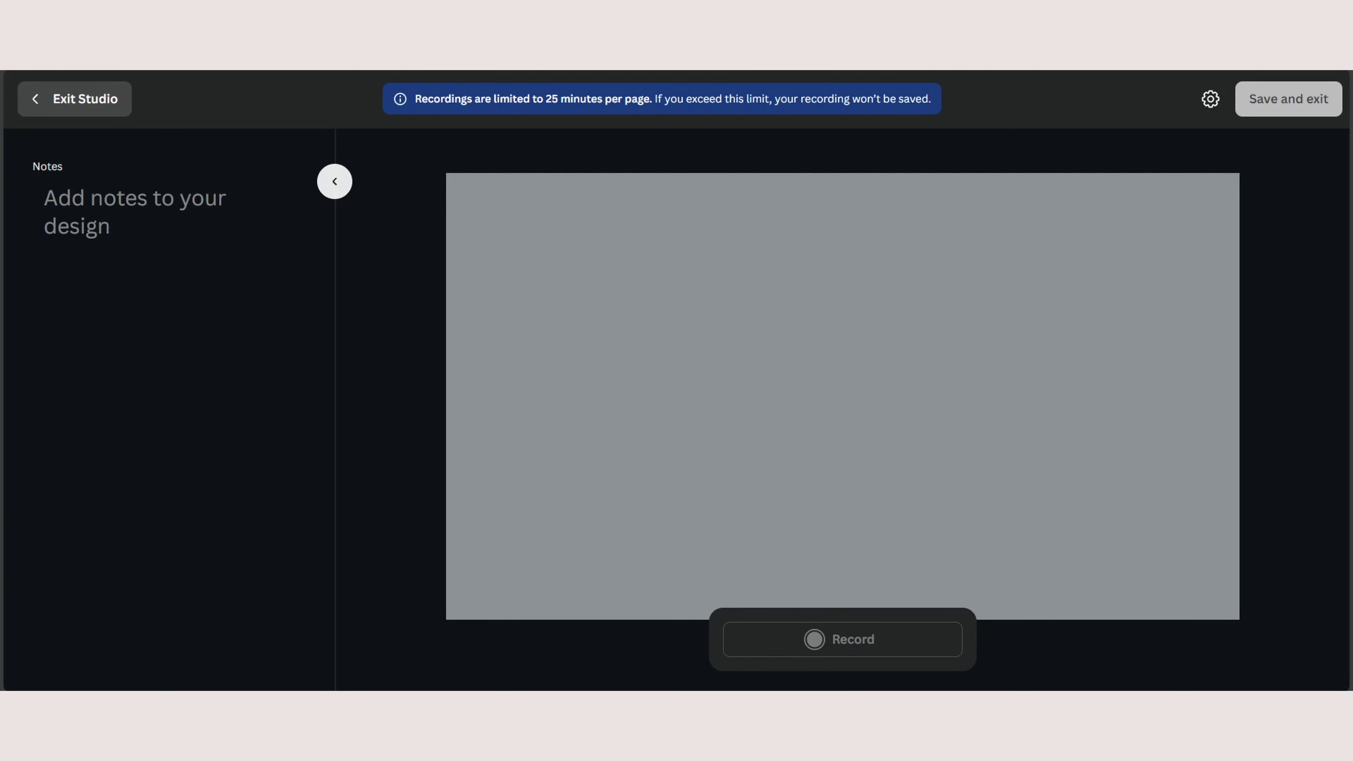
pyautogui.click(335, 181)
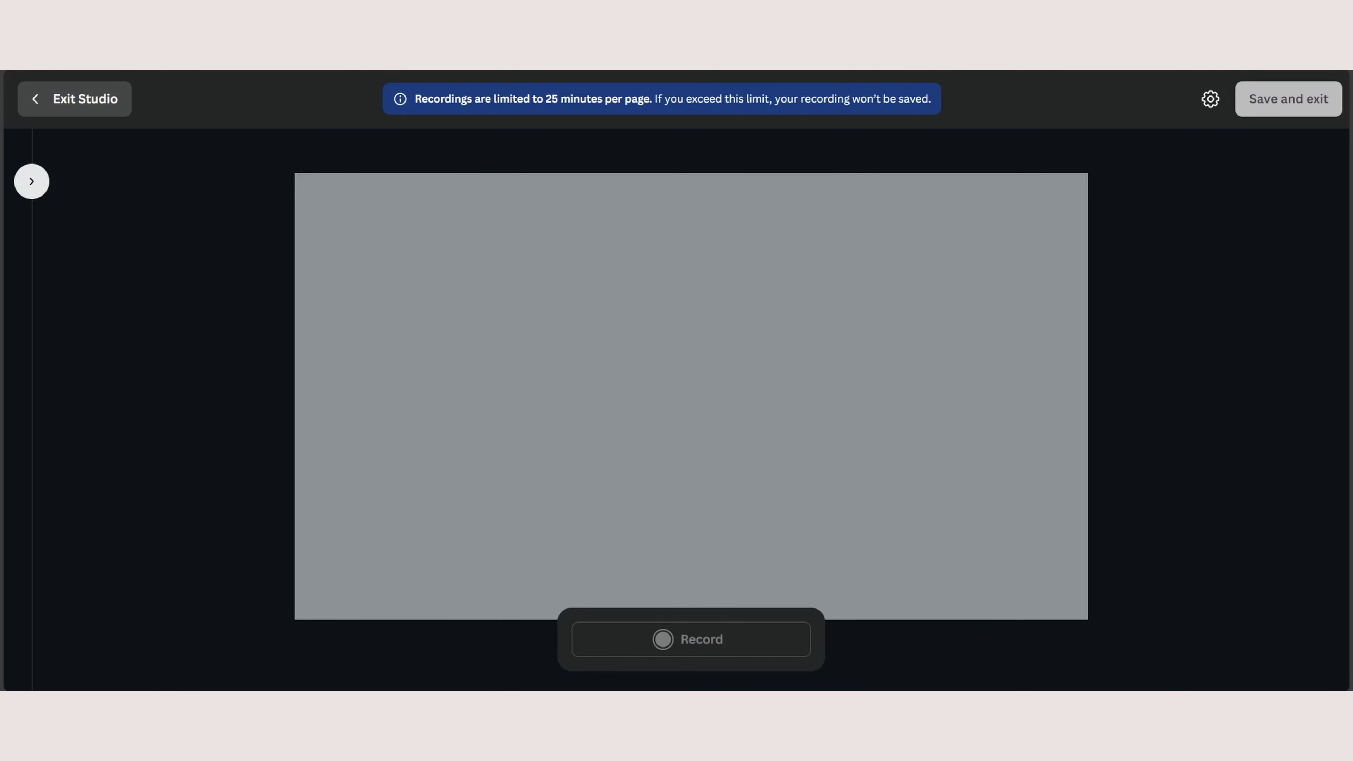
pyautogui.click(32, 181)
pyautogui.click(135, 212)
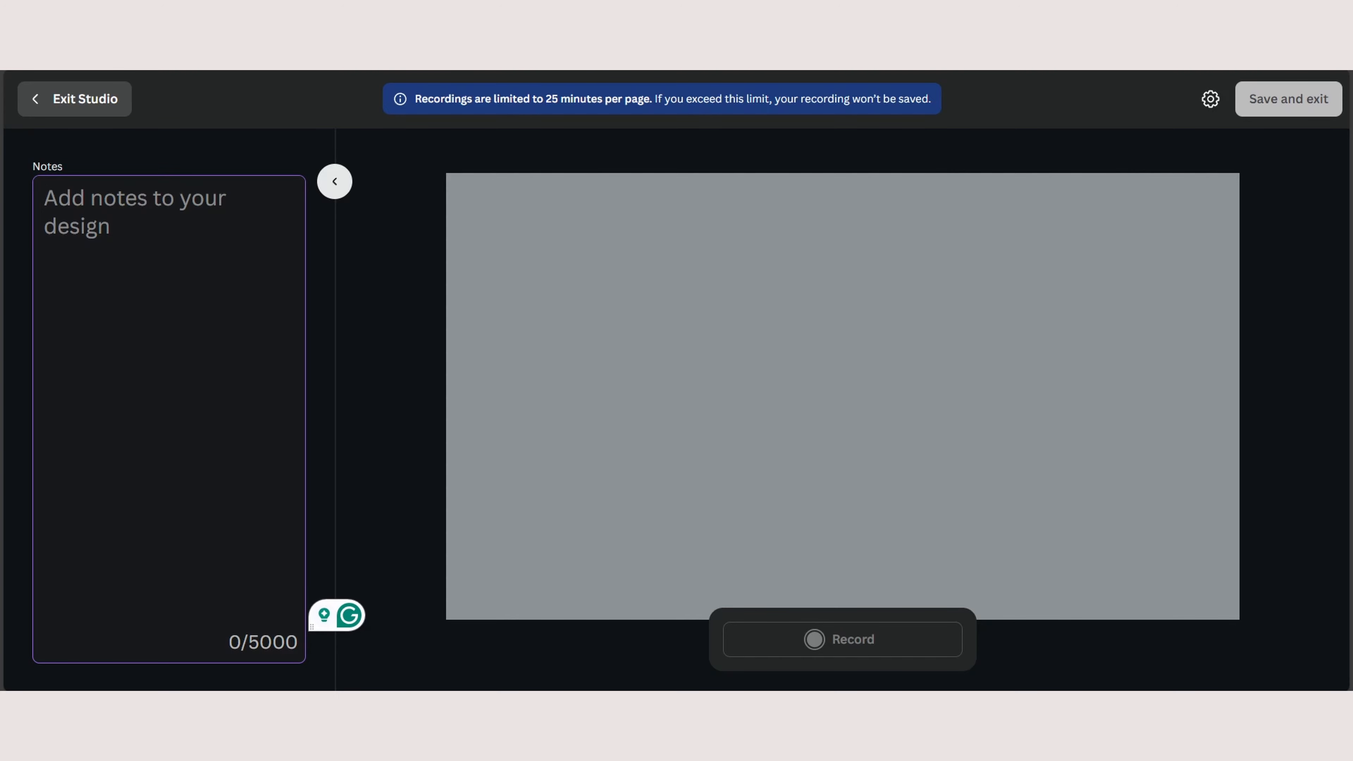
pyautogui.write('Skillsofted')
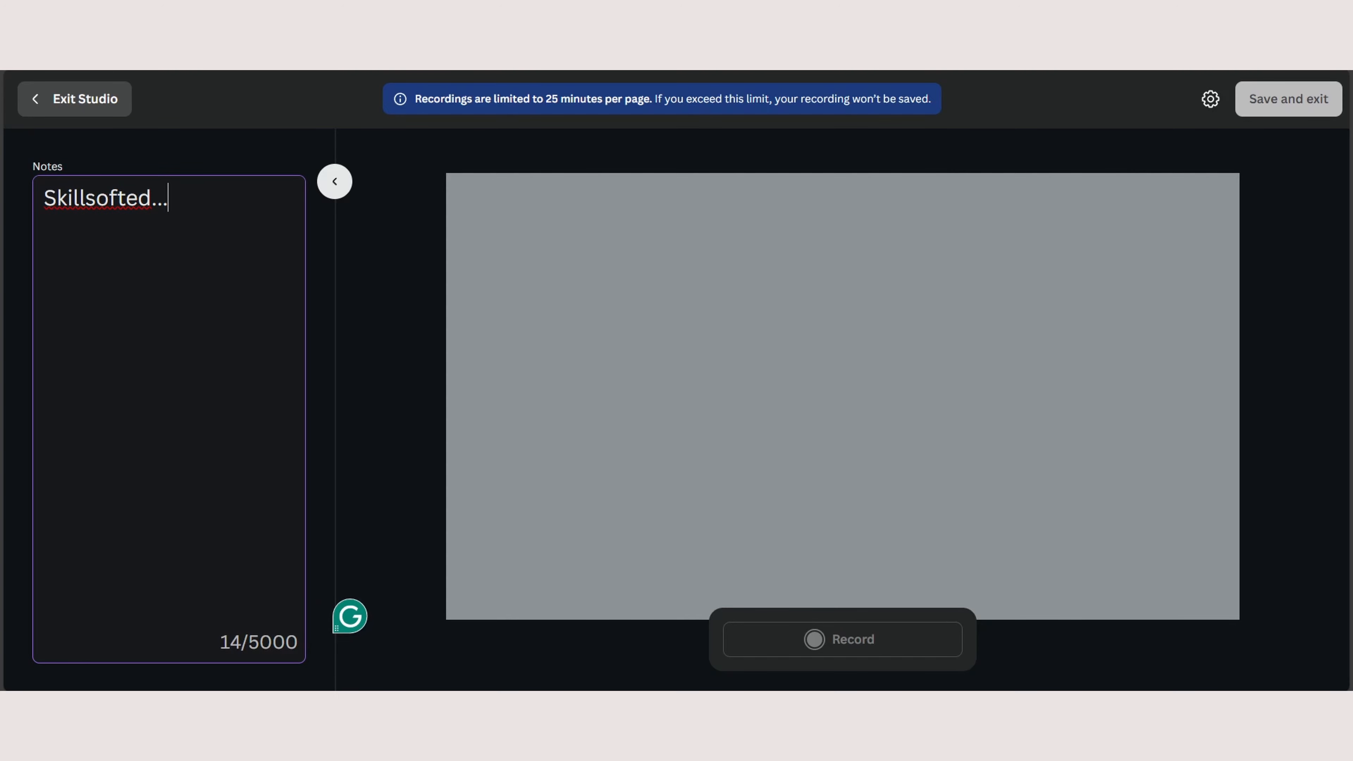
pyautogui.click(334, 181)
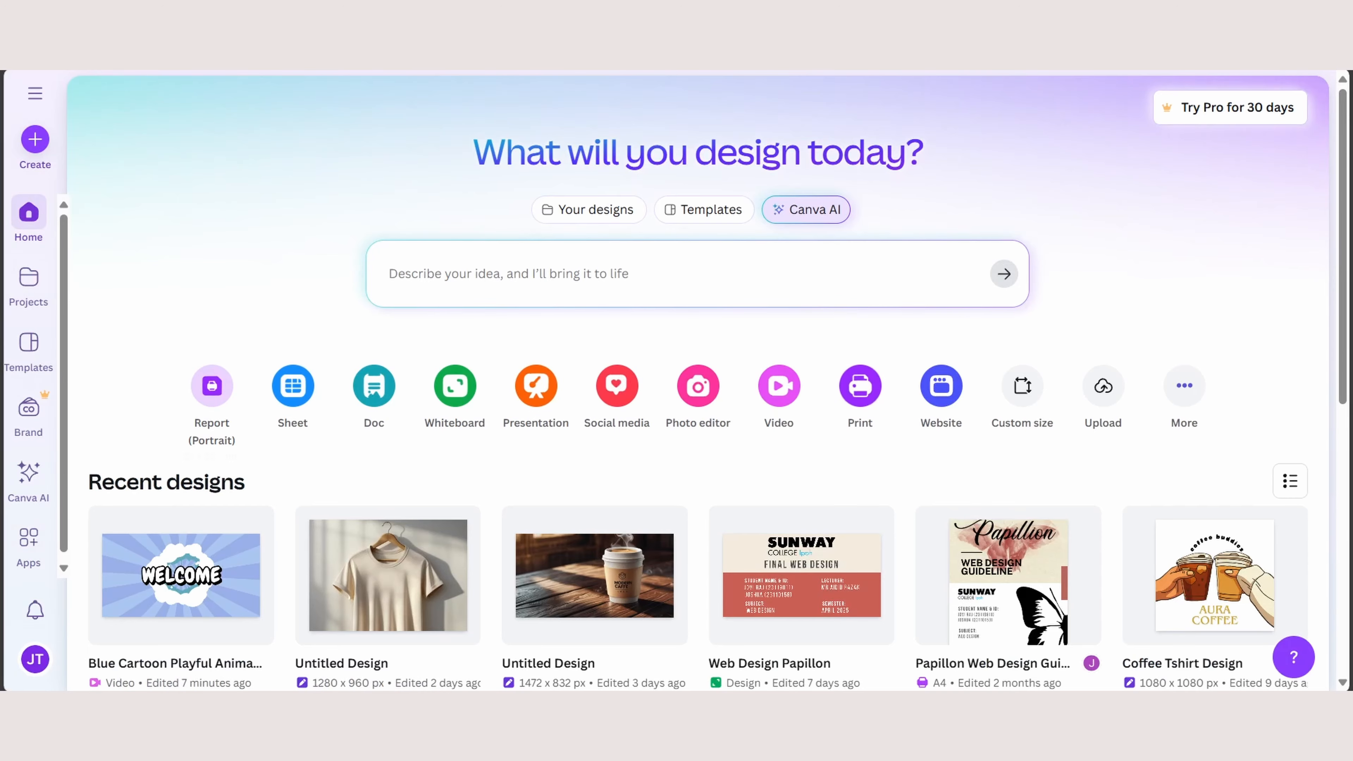
# - Create a new video from the blue, pink and white animated "Thanks for Watching" video template
pyautogui.click(778, 386)
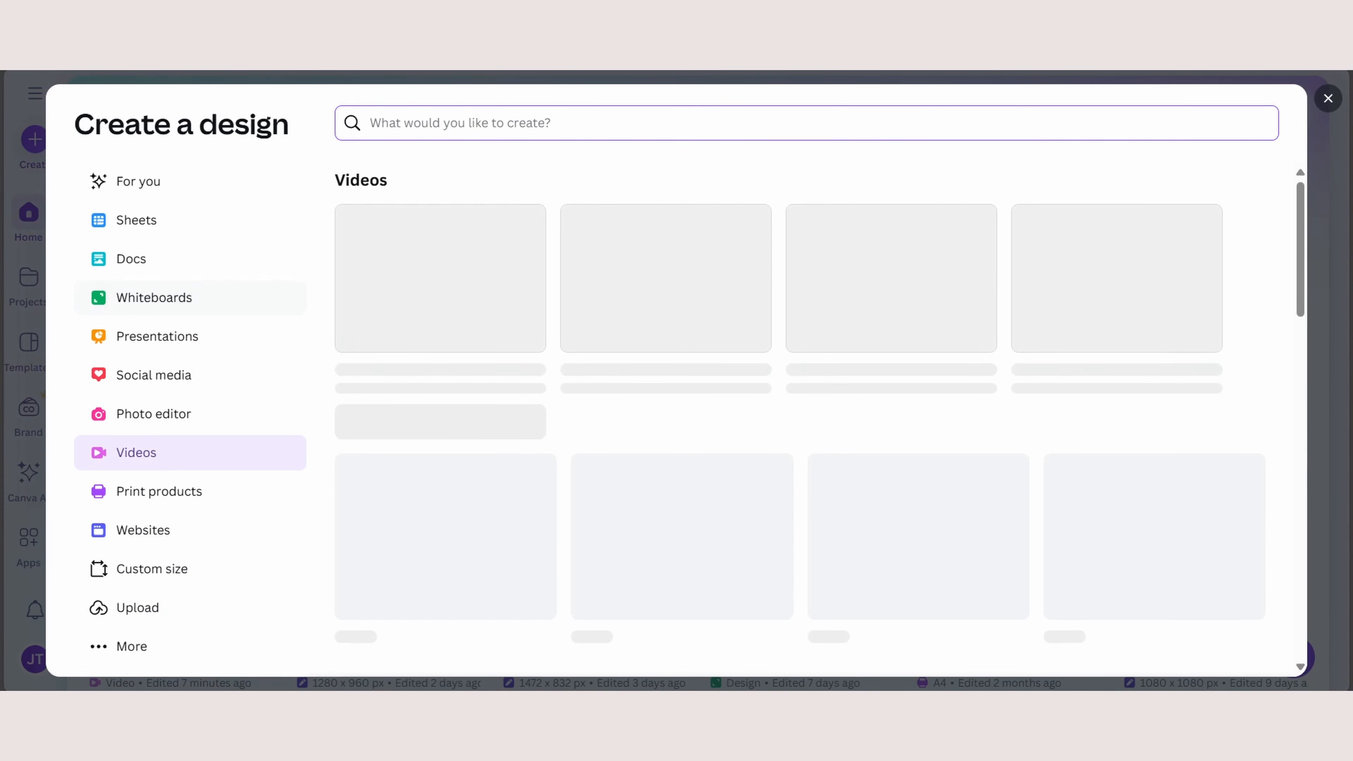
pyautogui.scroll(-5, 799, 421)
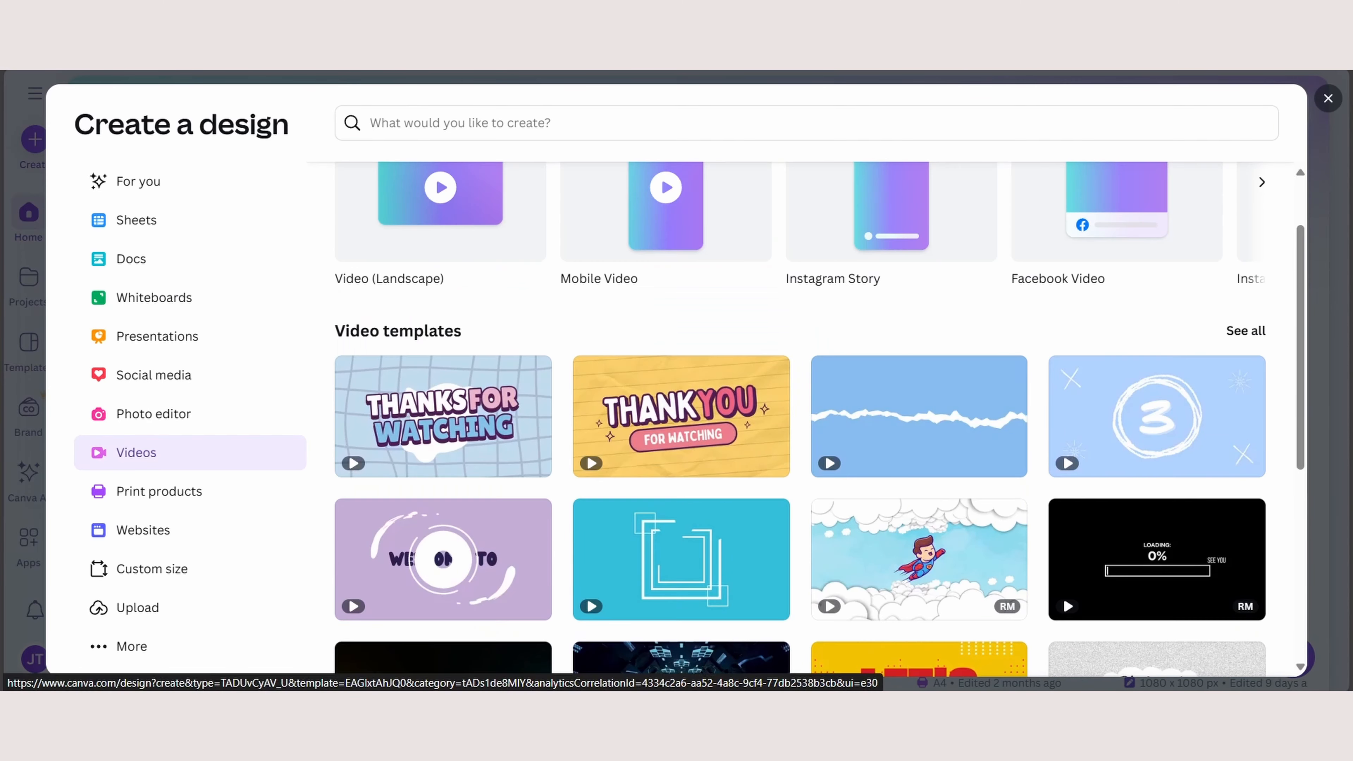
pyautogui.click(919, 562)
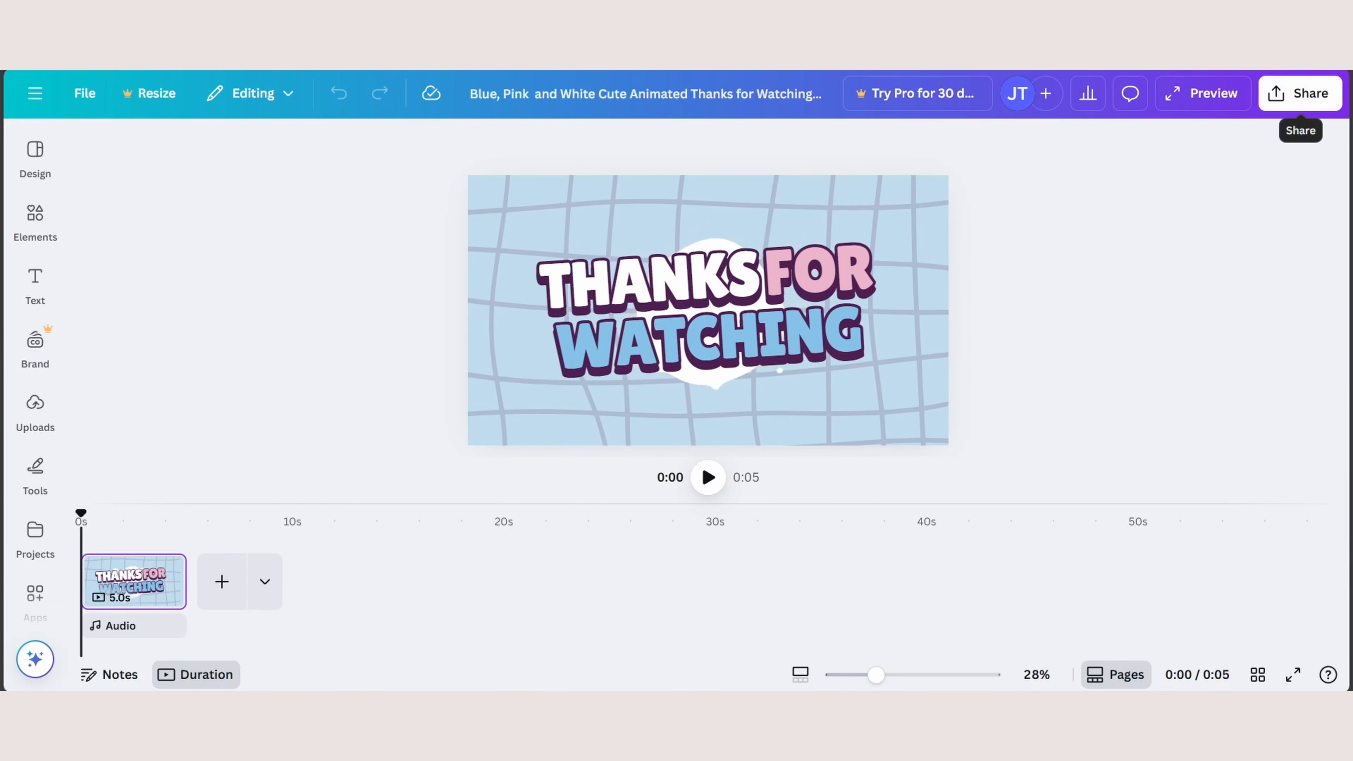
# - Open the full list of sharing and publishing options for the Thanks for Watching video and look through it
pyautogui.click(1300, 93)
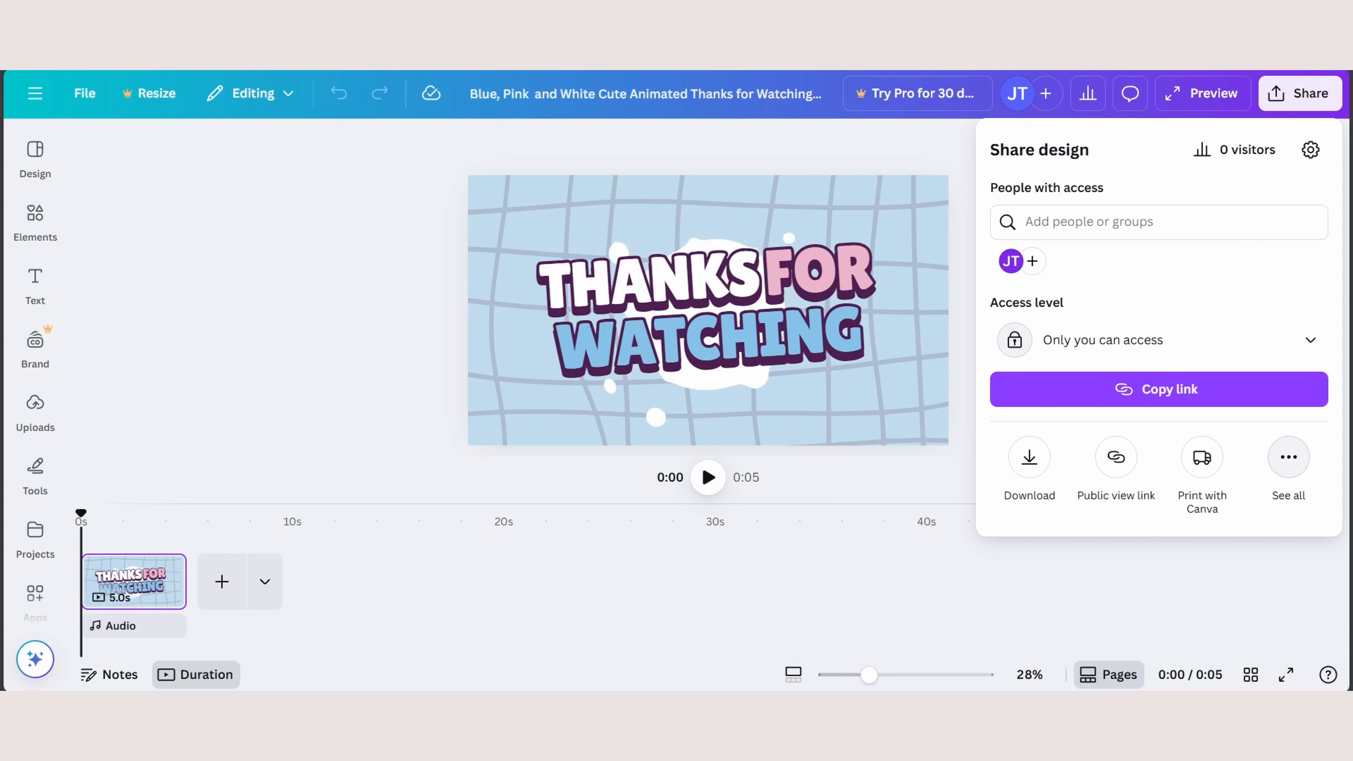
pyautogui.click(1288, 456)
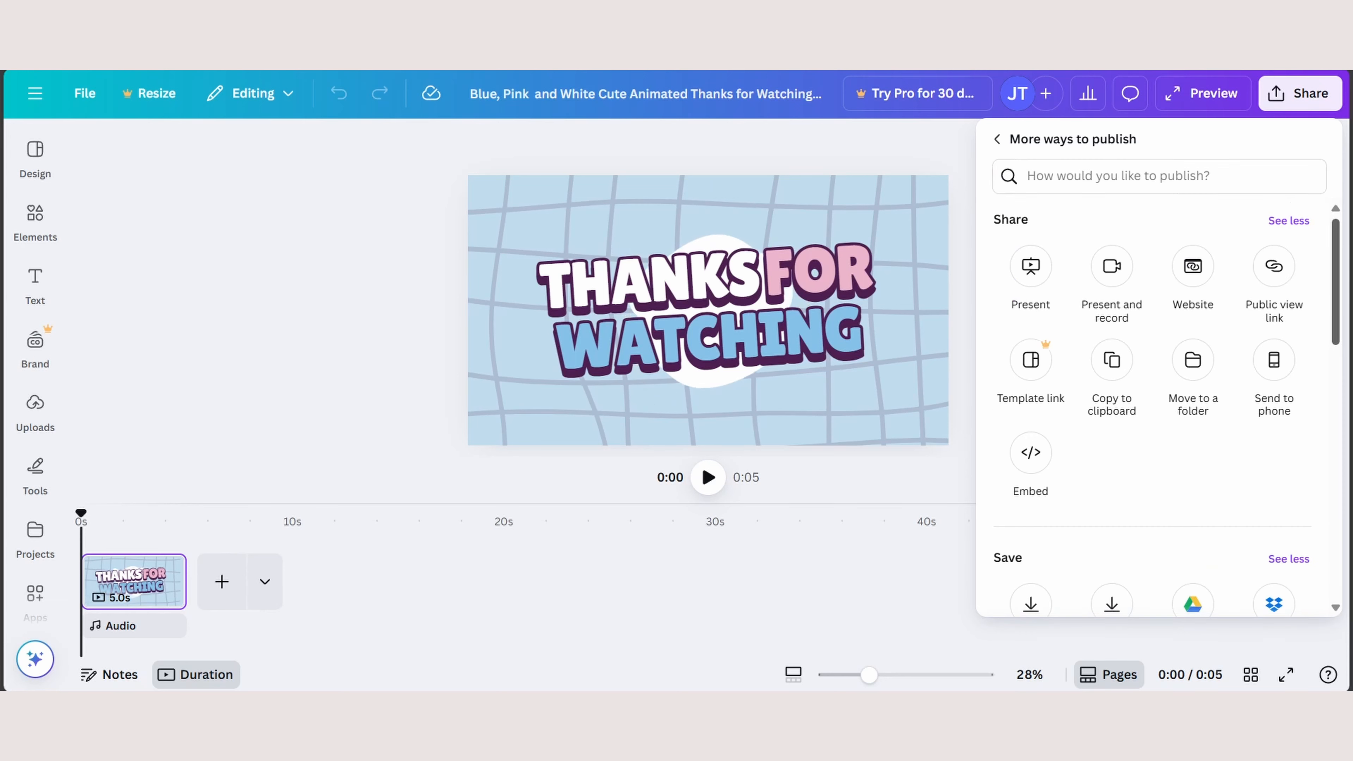
pyautogui.scroll(-1, 1152, 410)
pyautogui.scroll(1, 1152, 410)
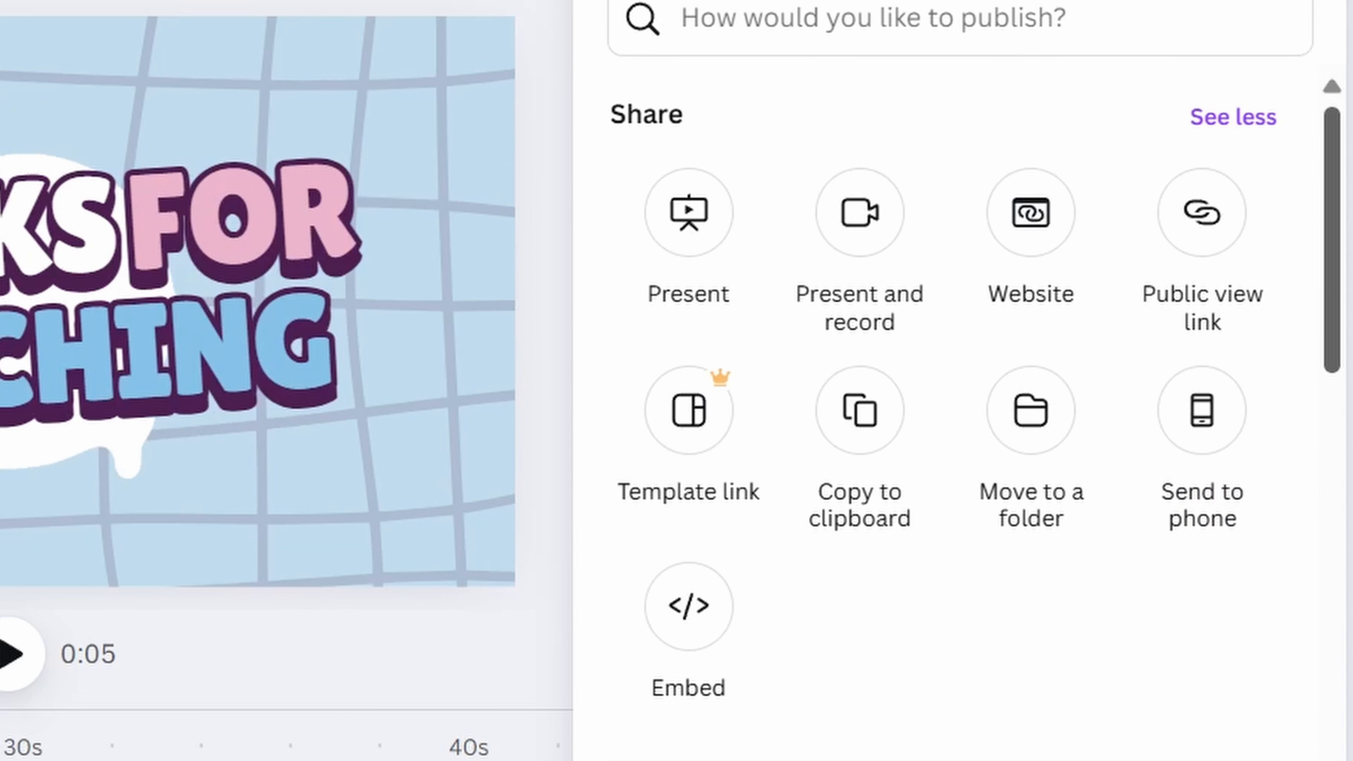
# - Open the Present and record studio and start recording with no camera and the Default - Microphone (USB2.0 Device)
pyautogui.click(860, 212)
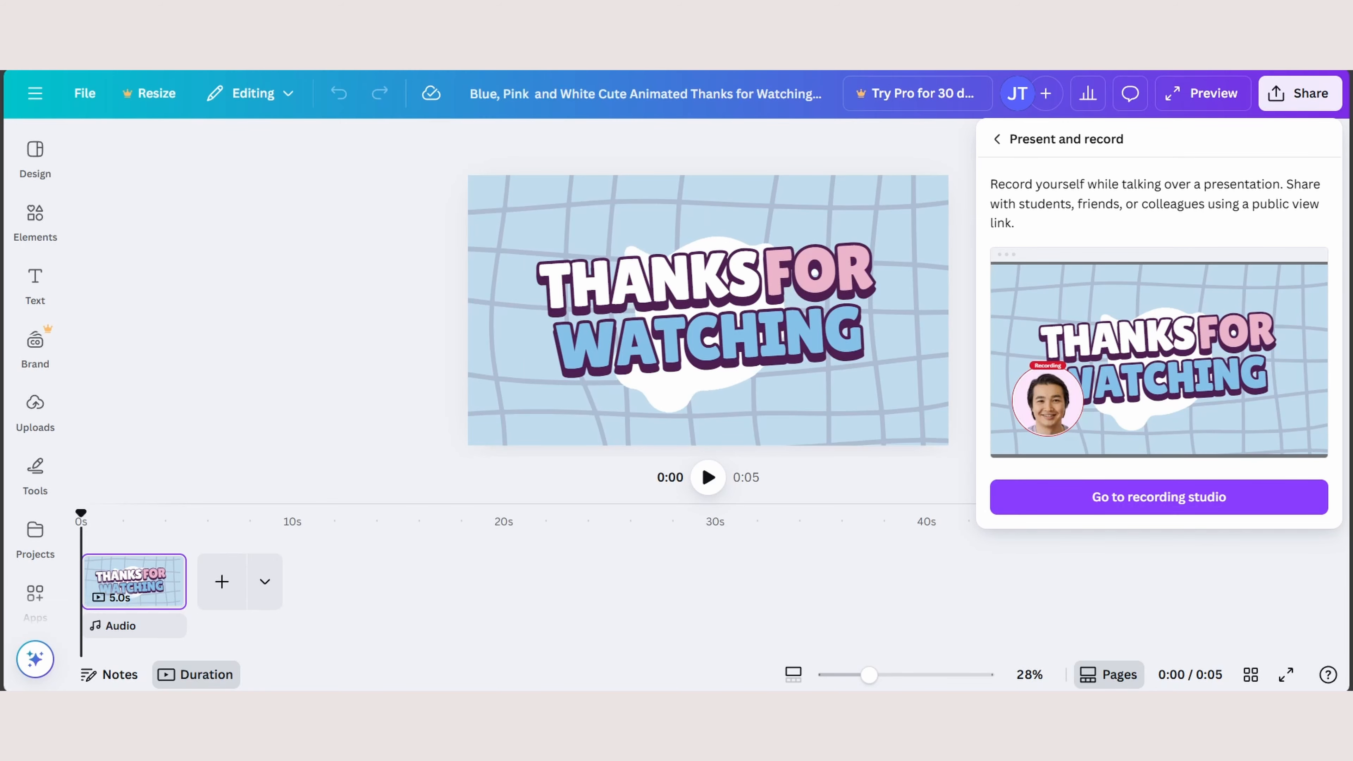
pyautogui.click(1159, 497)
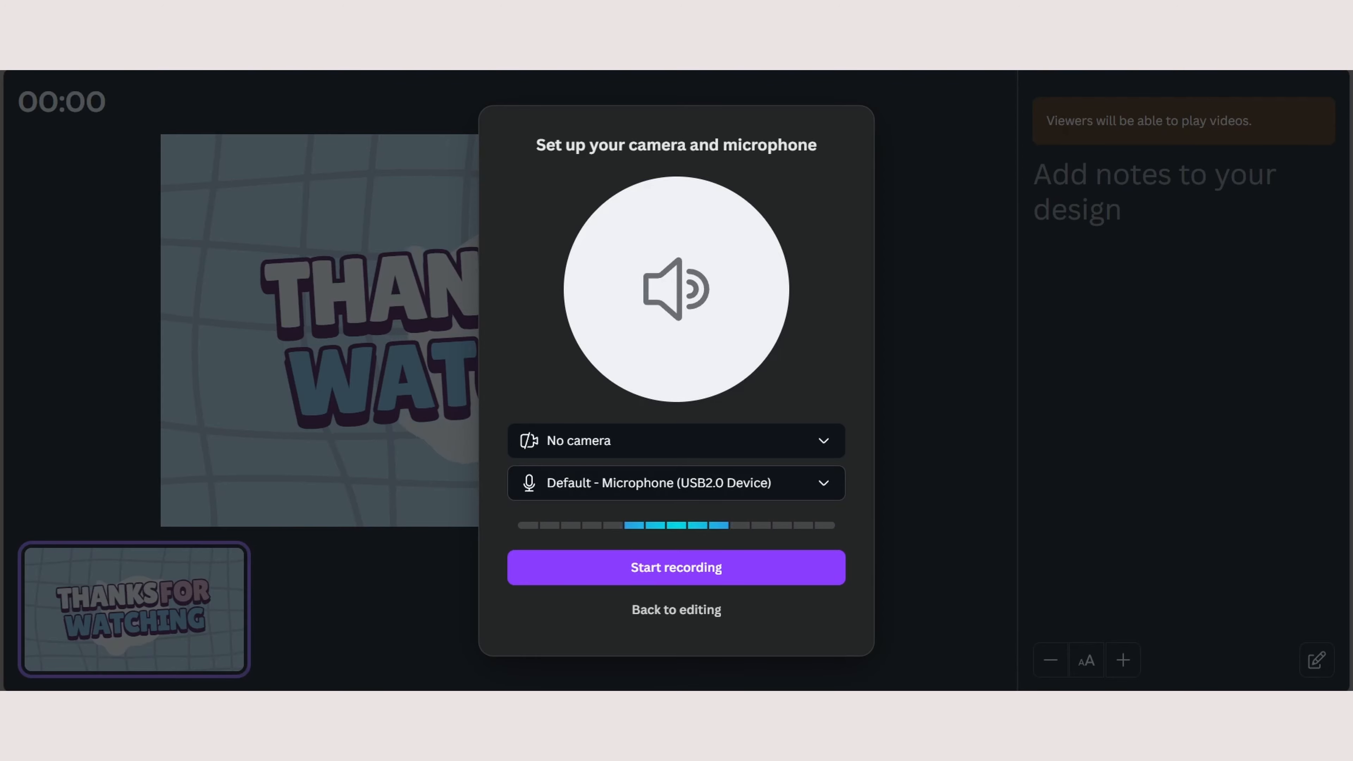
pyautogui.click(676, 441)
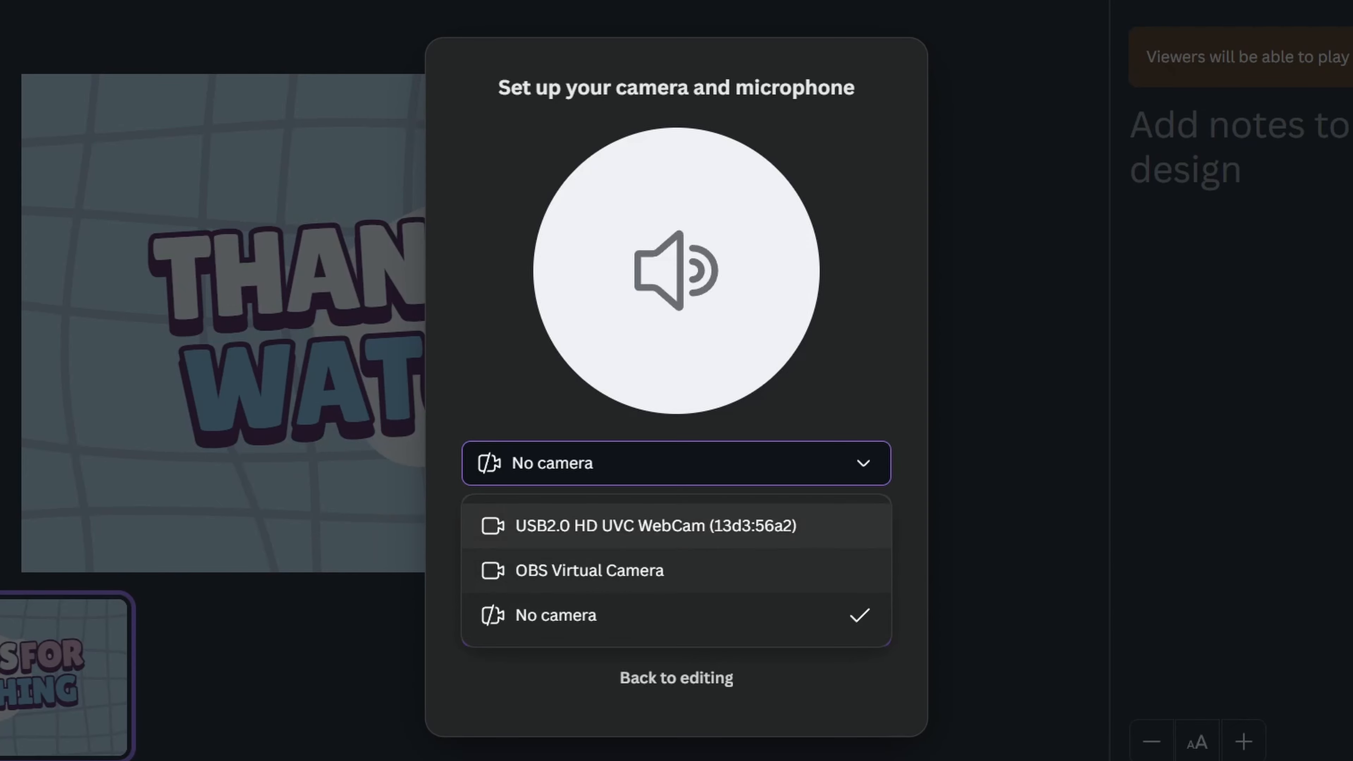
pyautogui.click(676, 463)
pyautogui.click(676, 516)
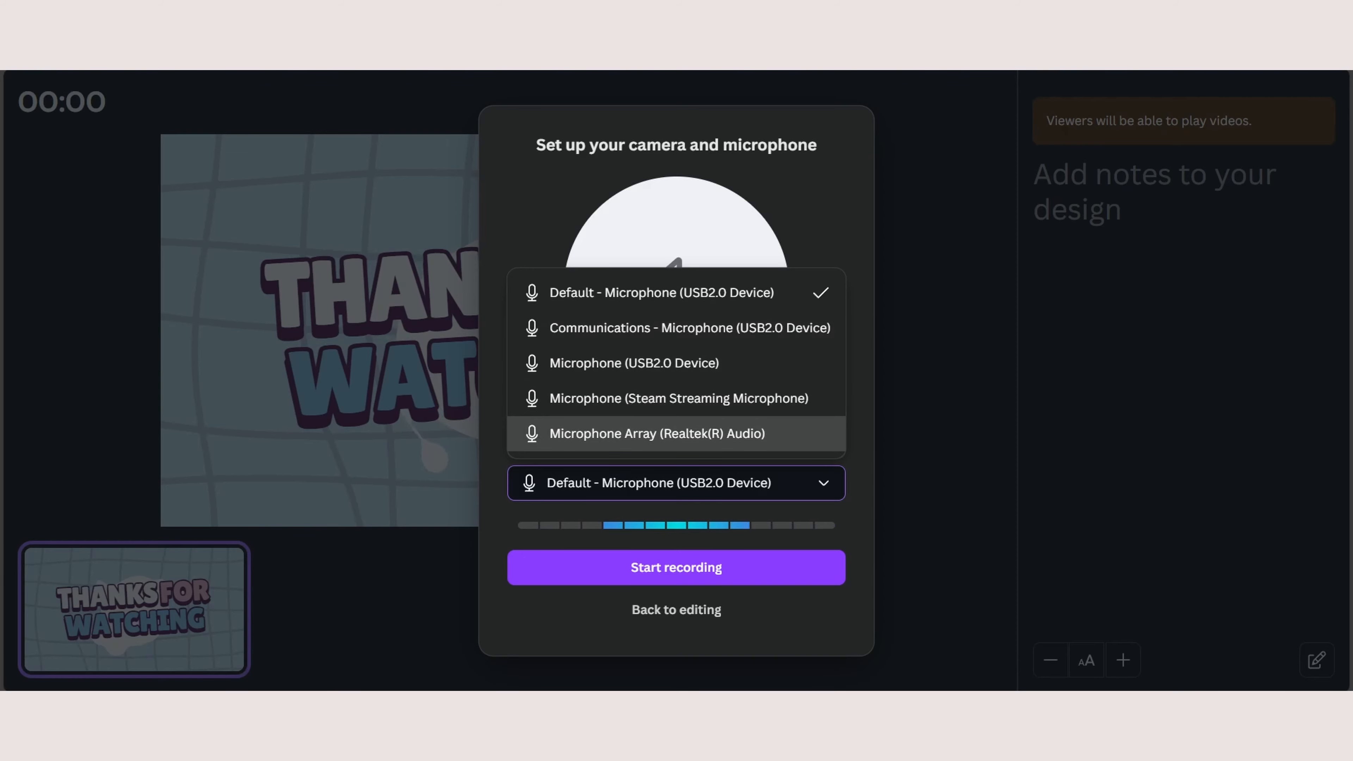
pyautogui.click(675, 482)
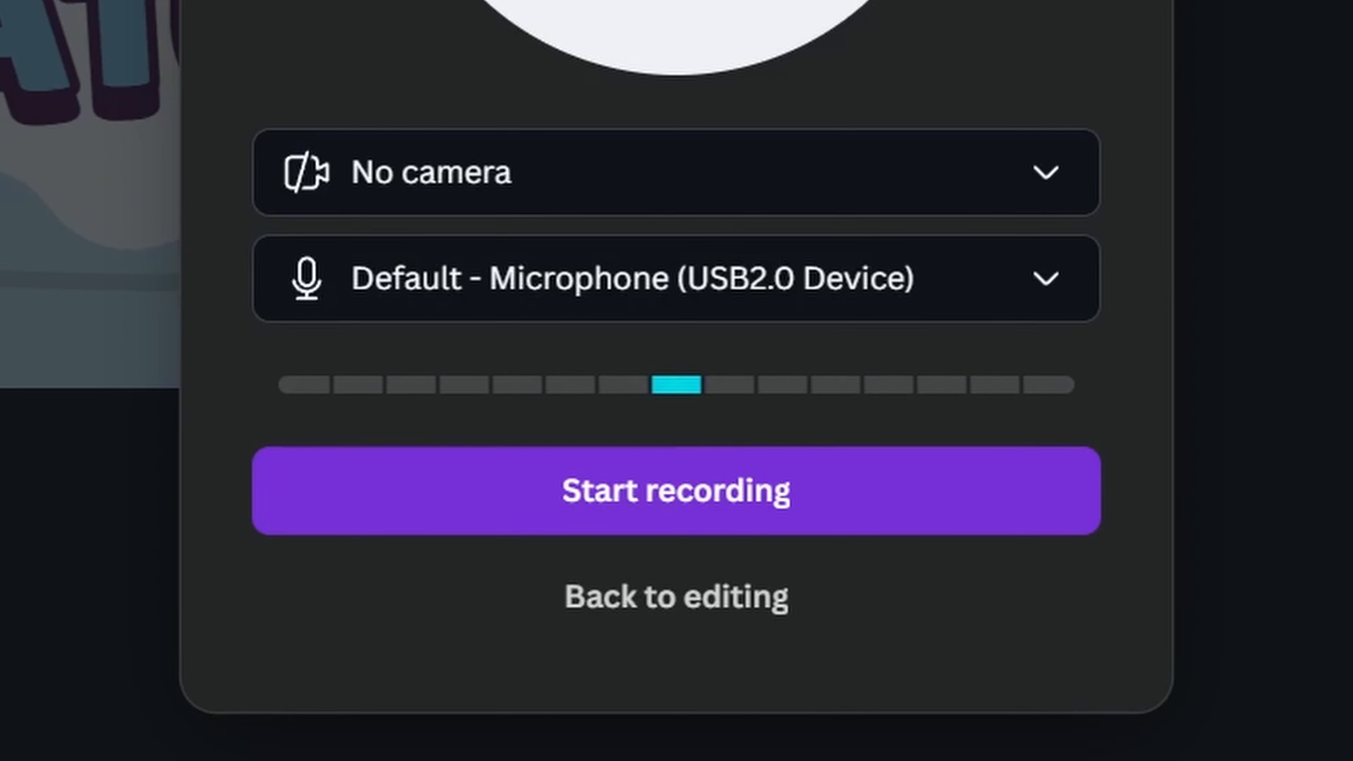
pyautogui.click(676, 491)
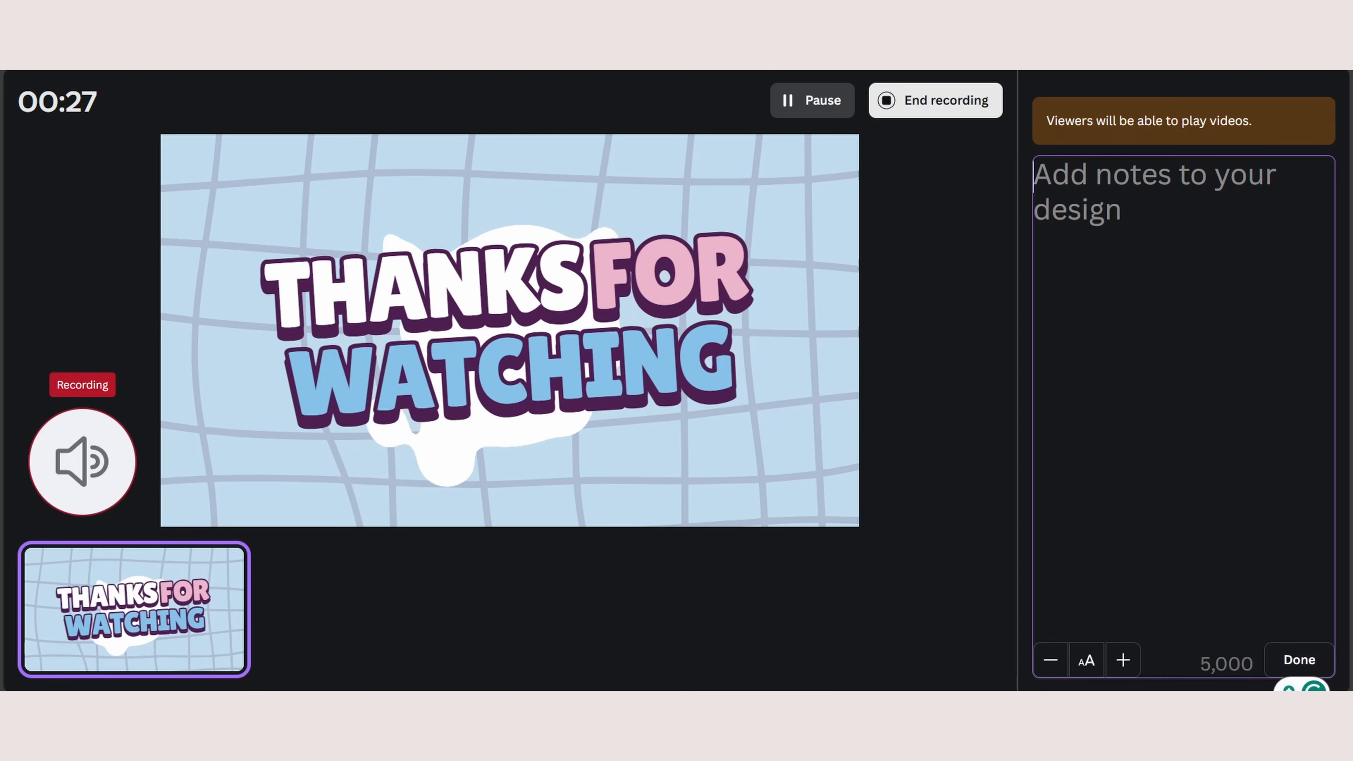
# - Add the note "Skillsofted.." in the recording studio, enlarge its text one step and finish editing it
pyautogui.write('Skillsofted..')
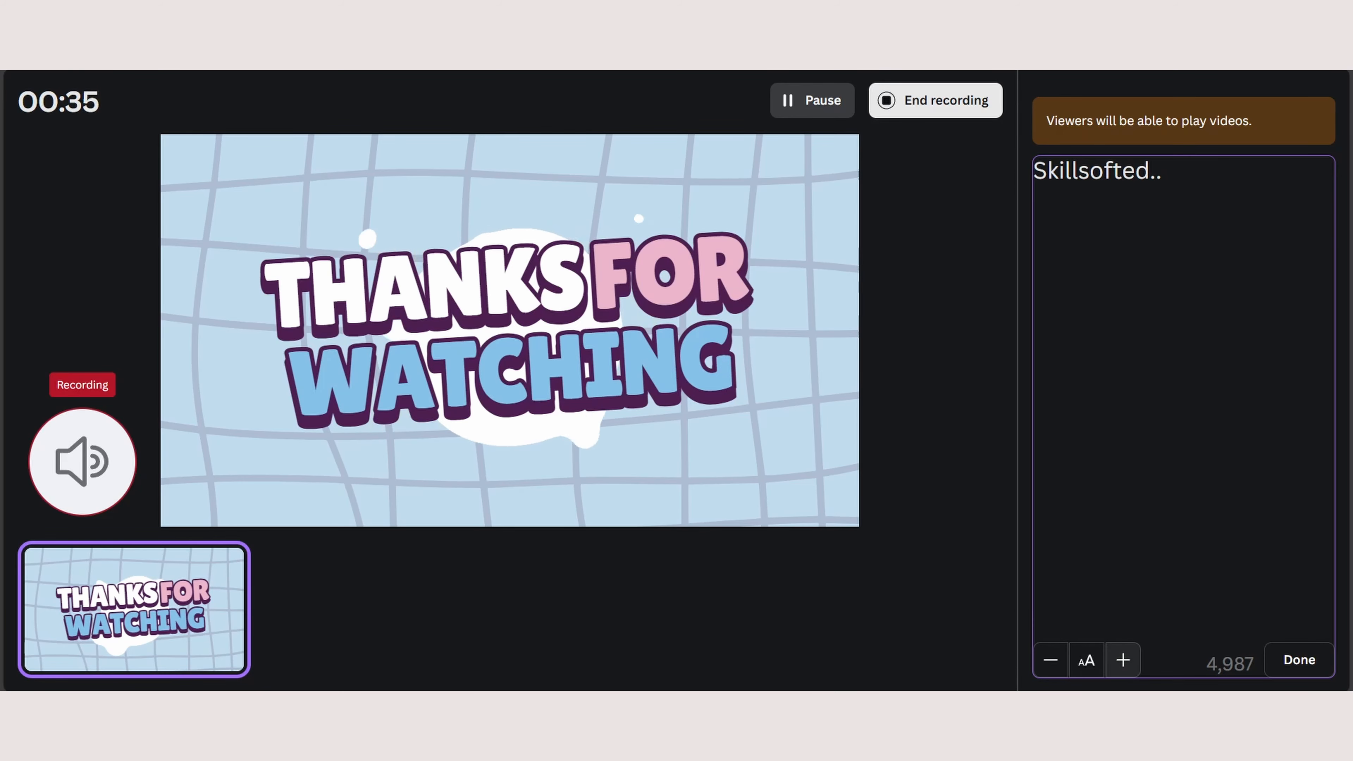
pyautogui.click(1123, 660)
pyautogui.click(1299, 660)
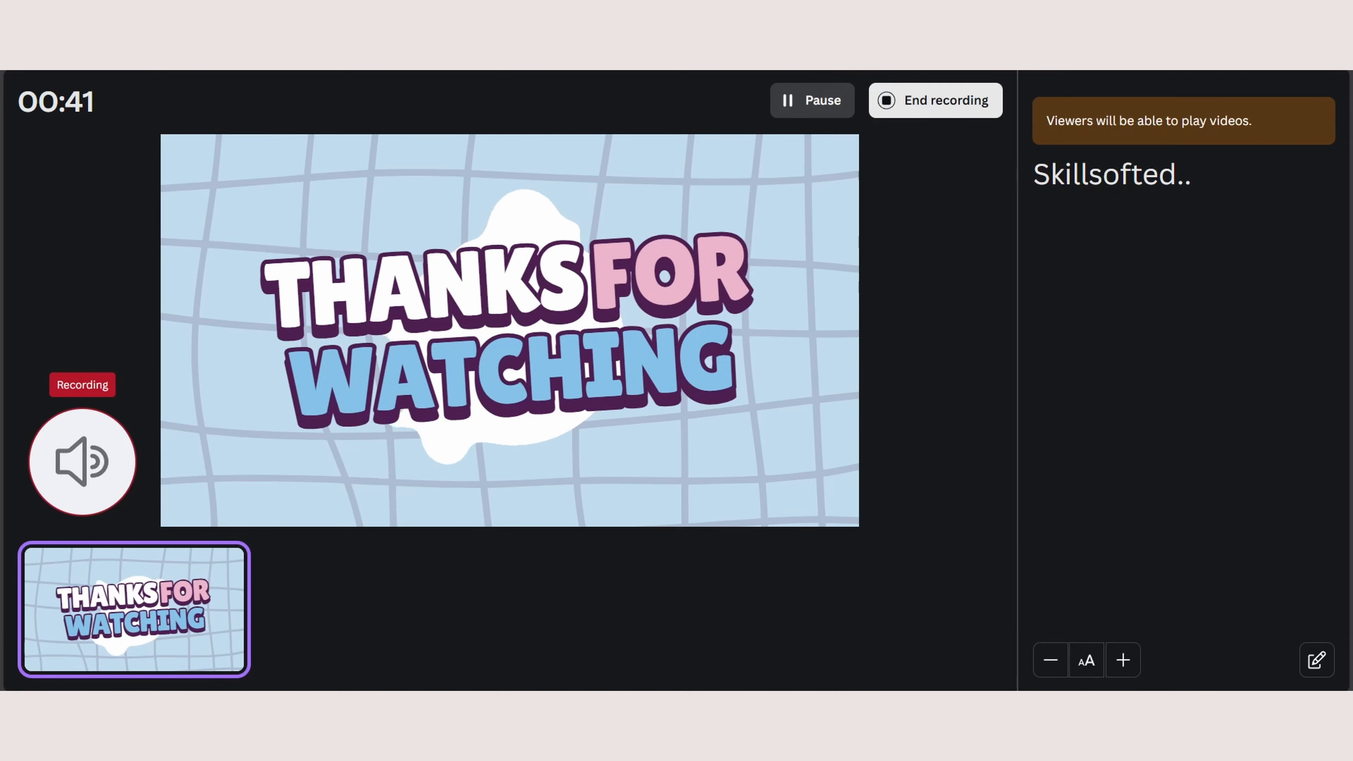
# - Pause and resume the recording, end it, and save it on leaving the studio
pyautogui.click(813, 100)
pyautogui.click(858, 100)
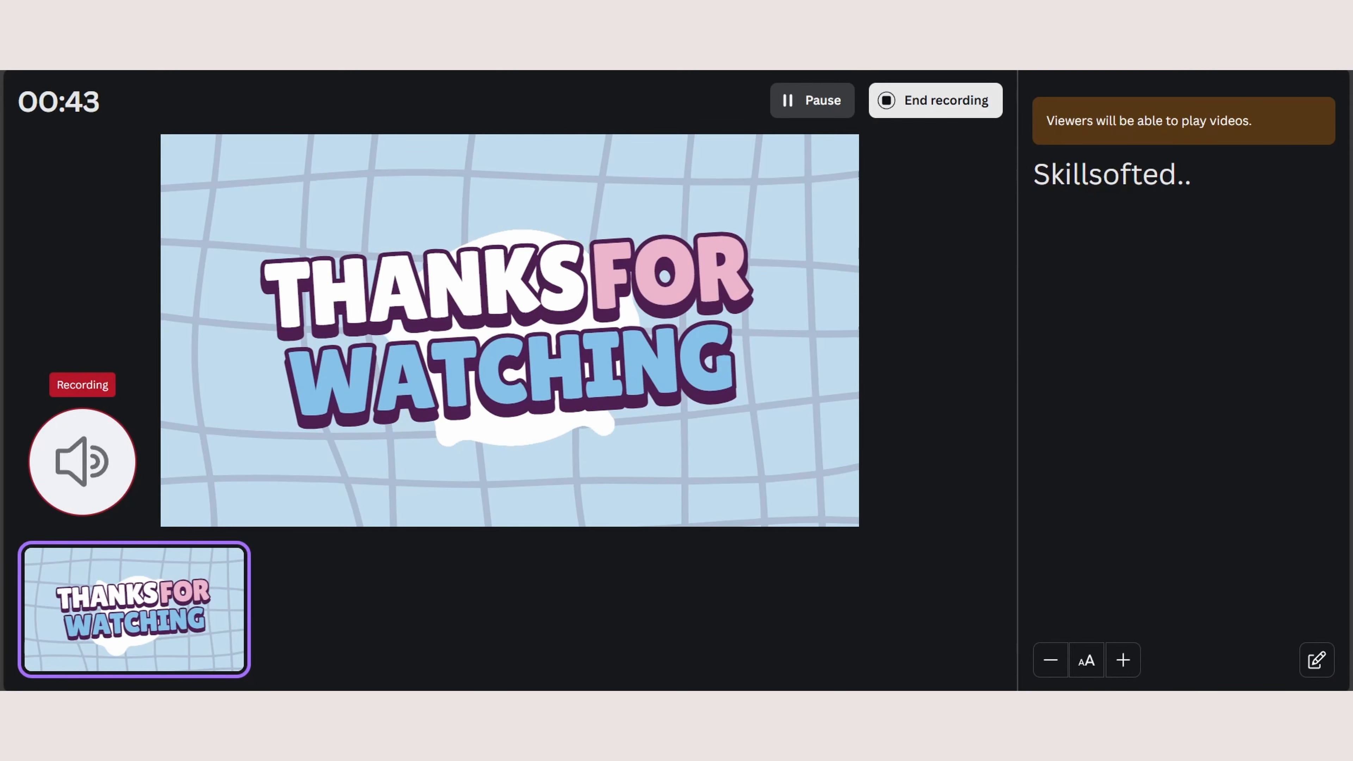
pyautogui.click(936, 100)
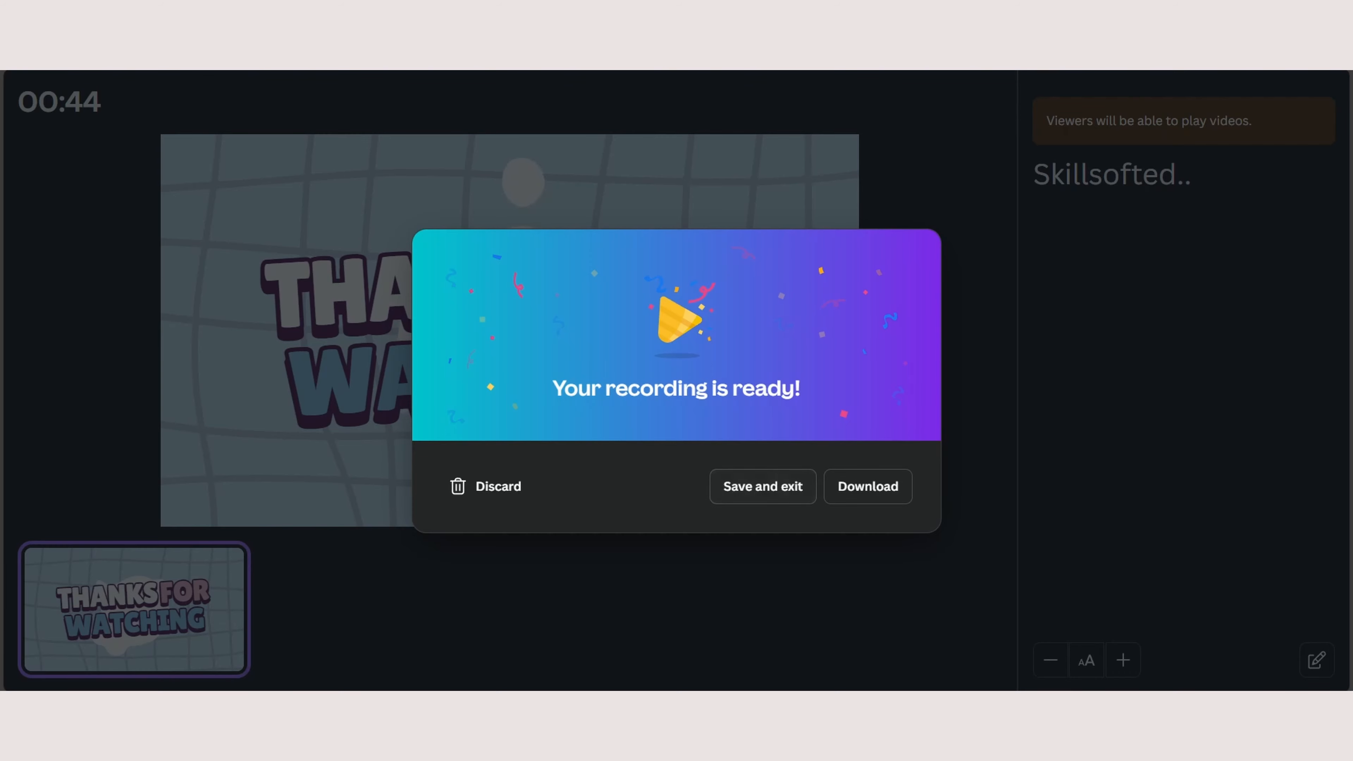
pyautogui.click(763, 486)
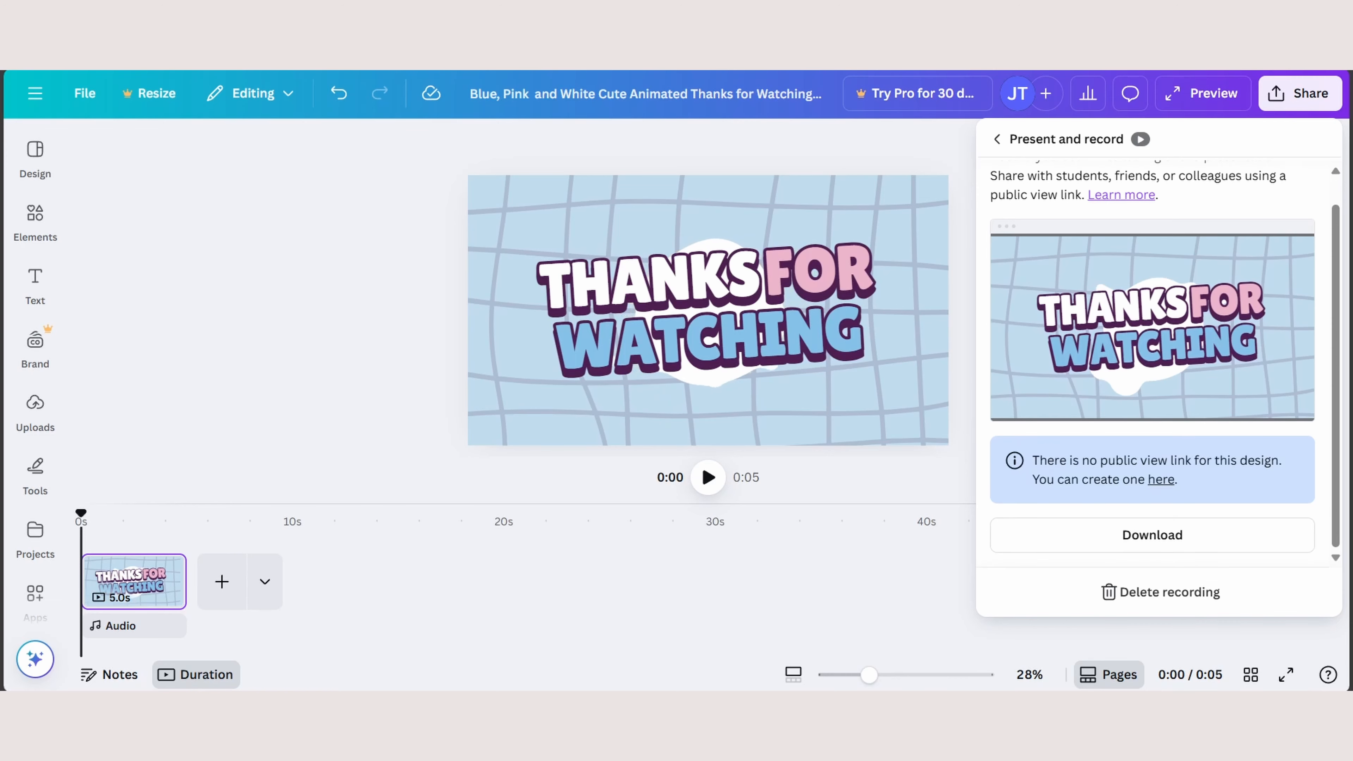
# - Download the saved recording as a video file and leave the publishing options
pyautogui.scroll(-1, 1152, 368)
pyautogui.click(1152, 535)
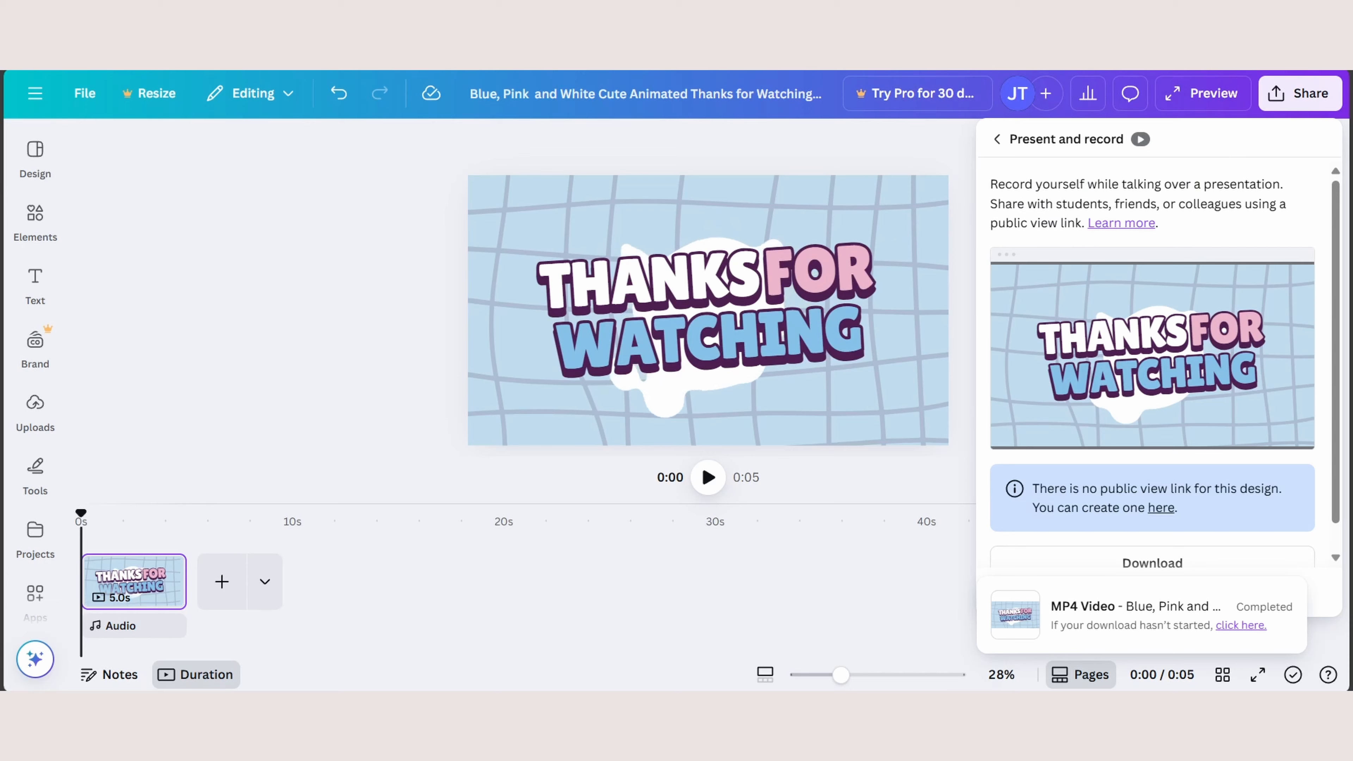
pyautogui.click(997, 140)
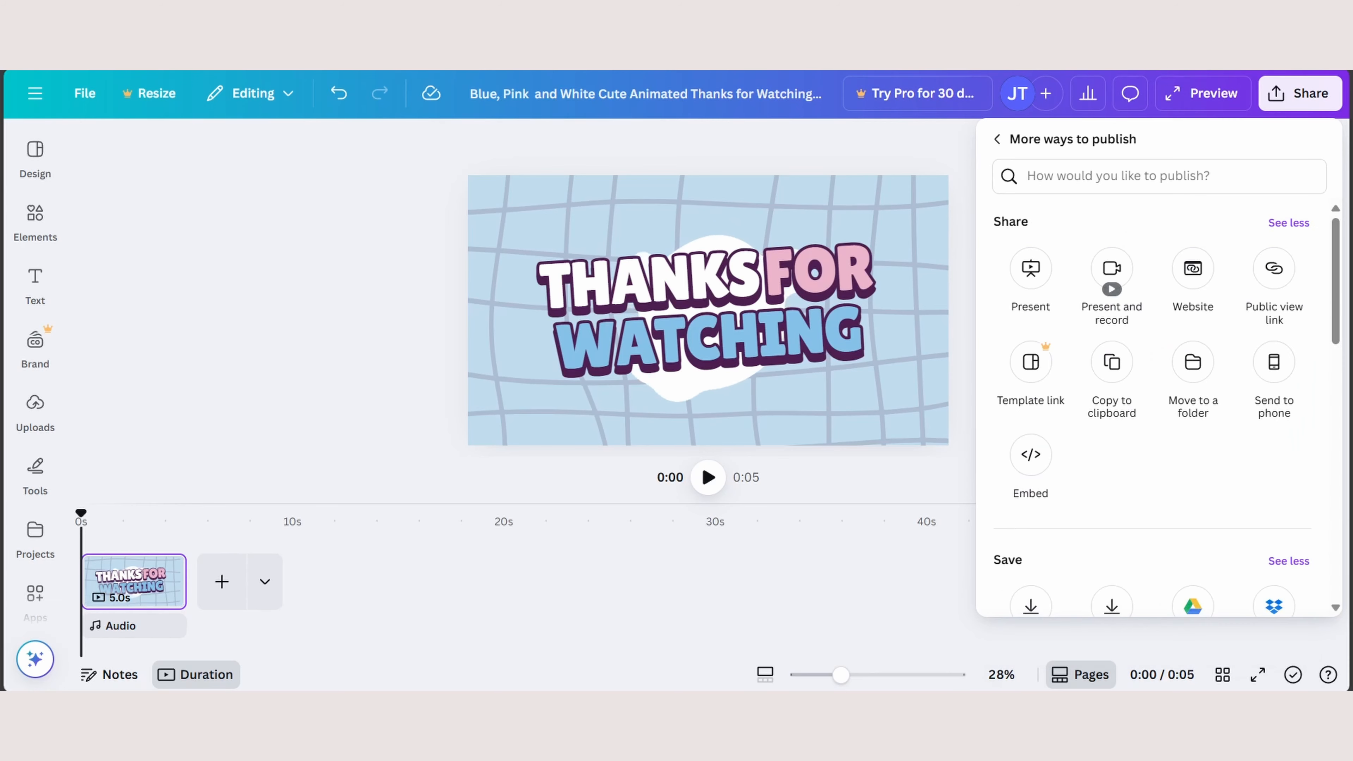
pyautogui.click(997, 139)
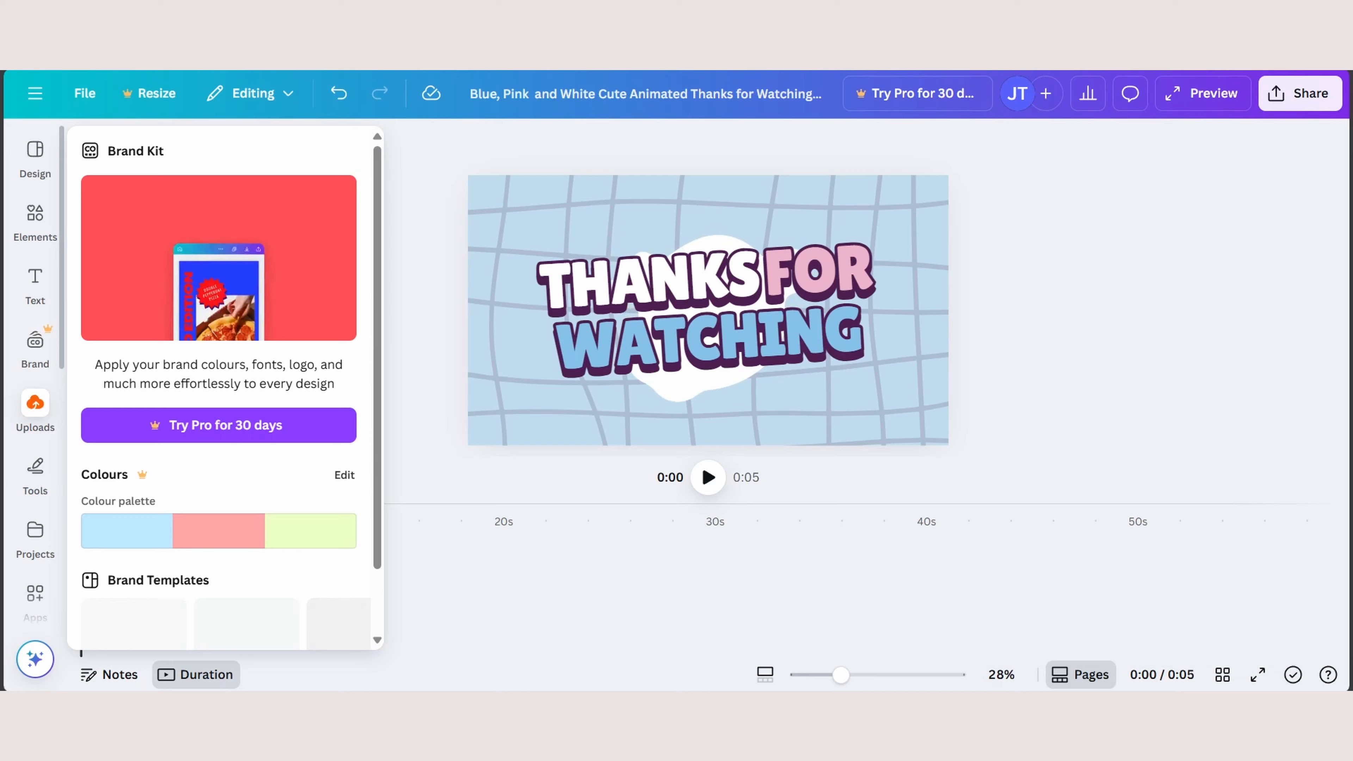
# - Upload the Thanks for Watching recording from the Downloads folder and add it to the design page
pyautogui.click(35, 412)
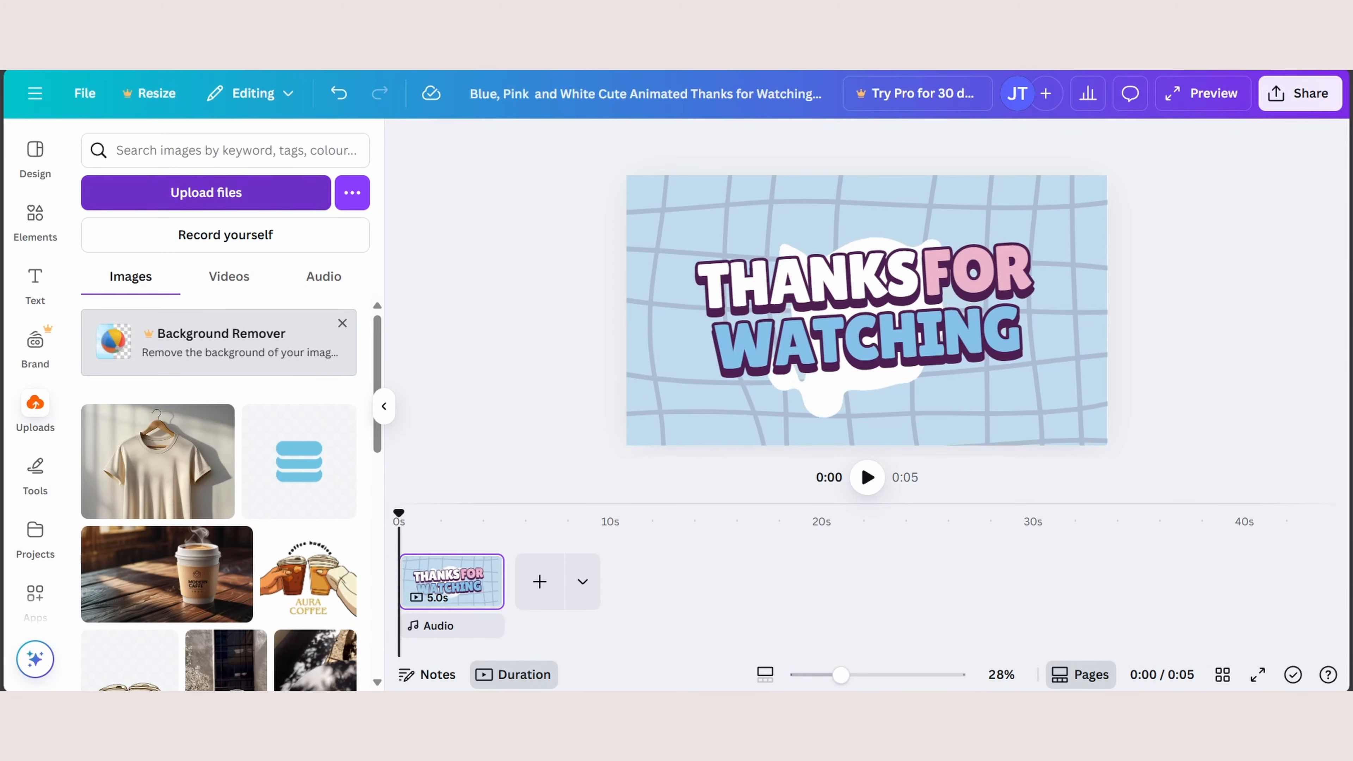
pyautogui.click(206, 193)
pyautogui.click(216, 342)
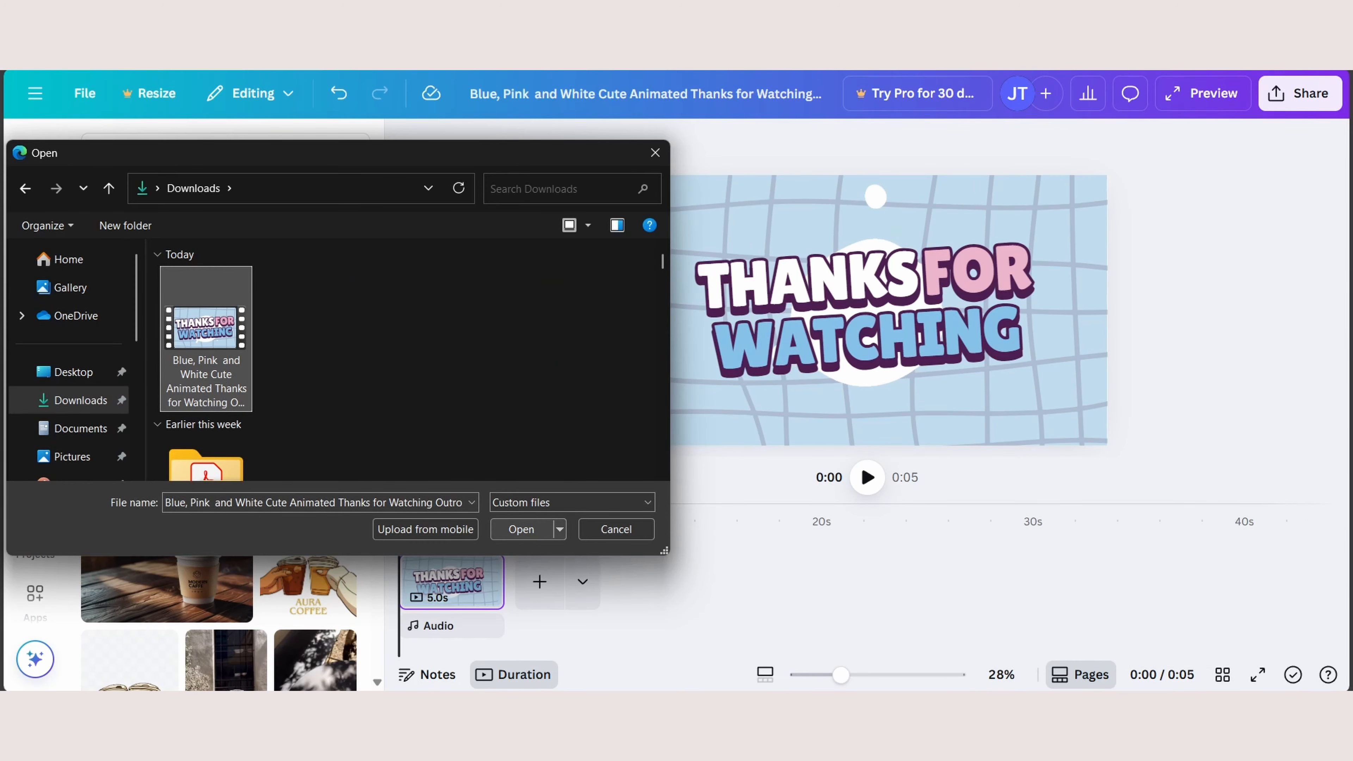
pyautogui.click(521, 529)
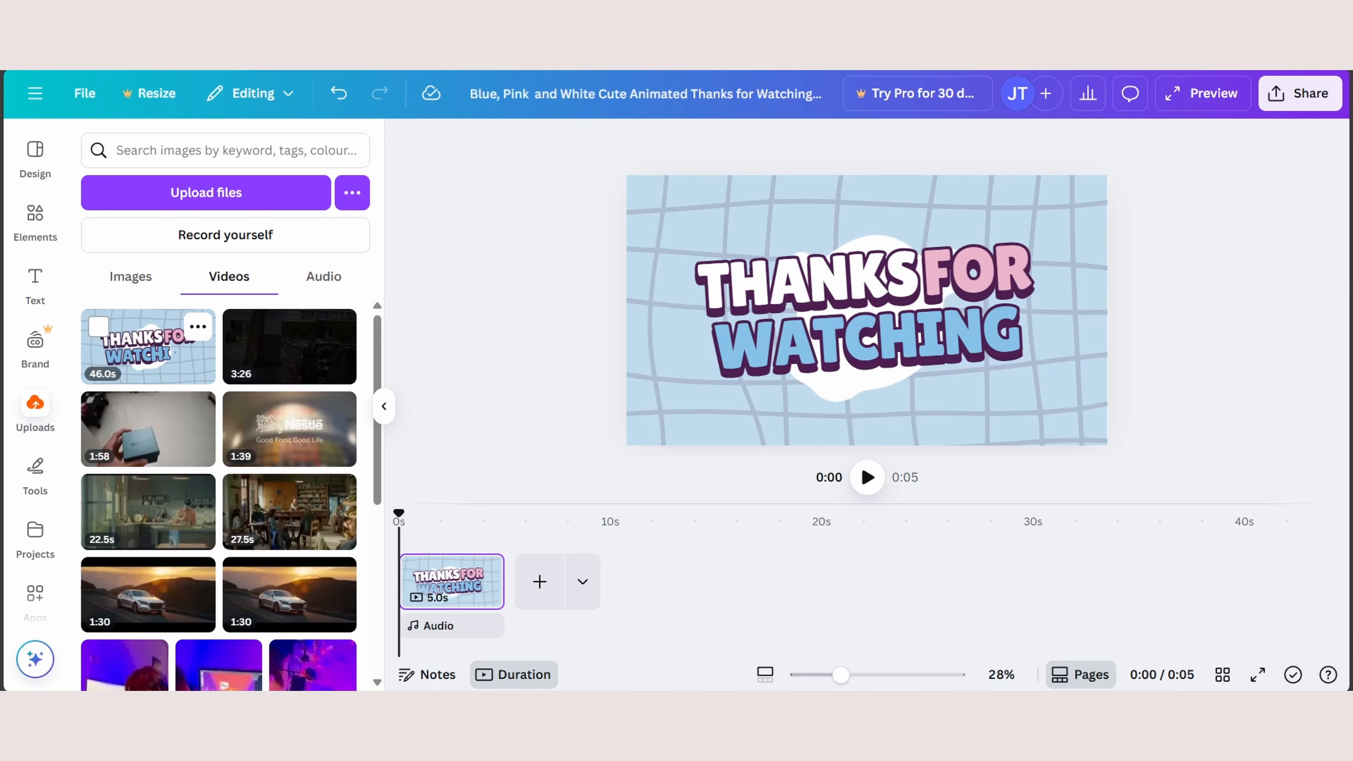
pyautogui.click(148, 347)
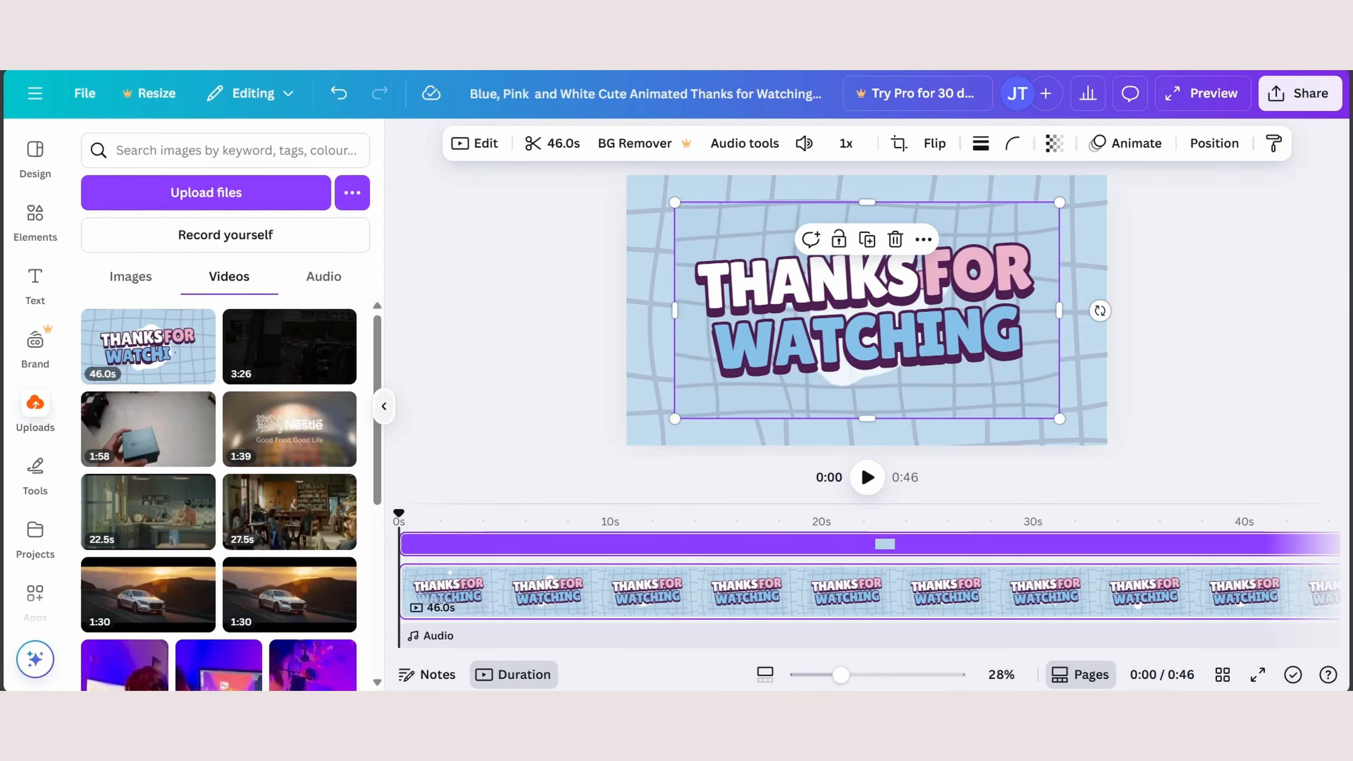
# - Play the first seconds of the design with the inserted recording and jump to about 28 seconds
pyautogui.click(413, 521)
pyautogui.moveTo(95, 513); pyautogui.dragTo(80, 513)
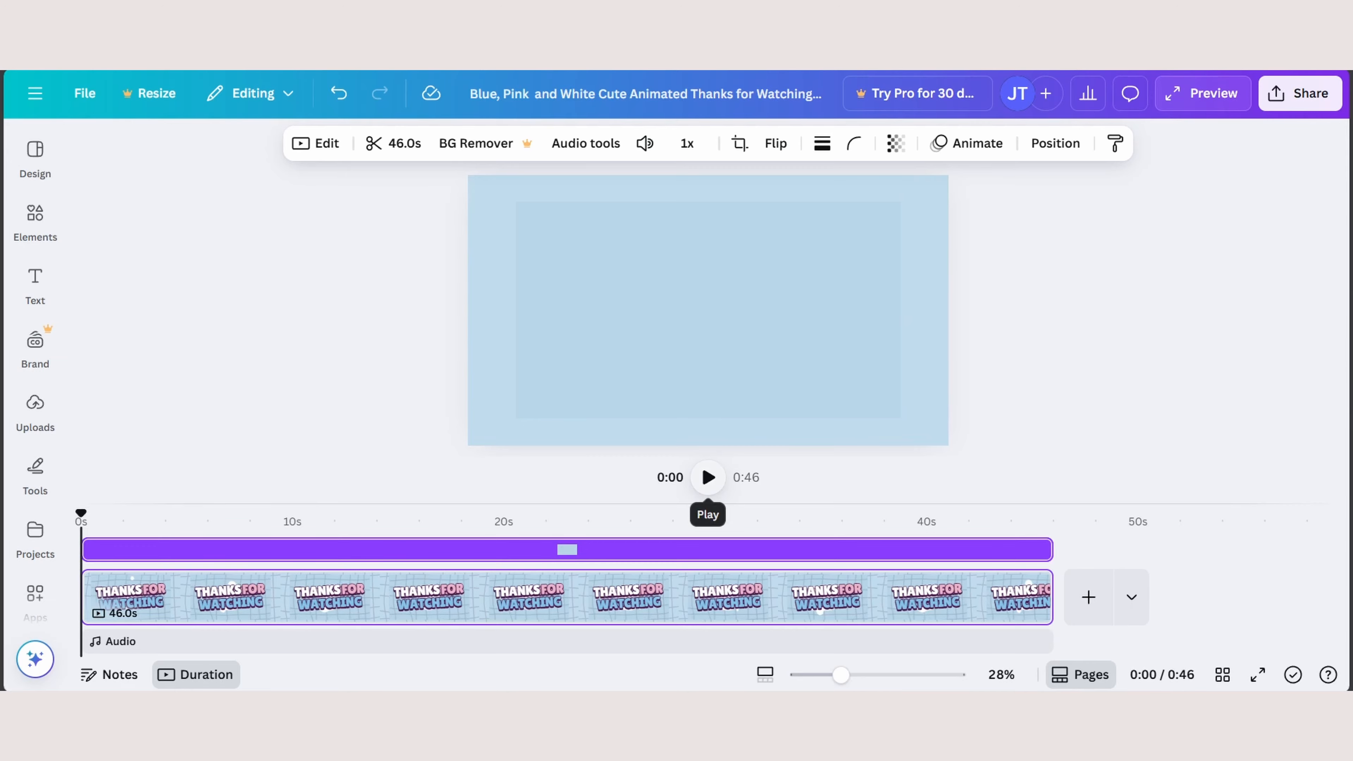
pyautogui.click(707, 477)
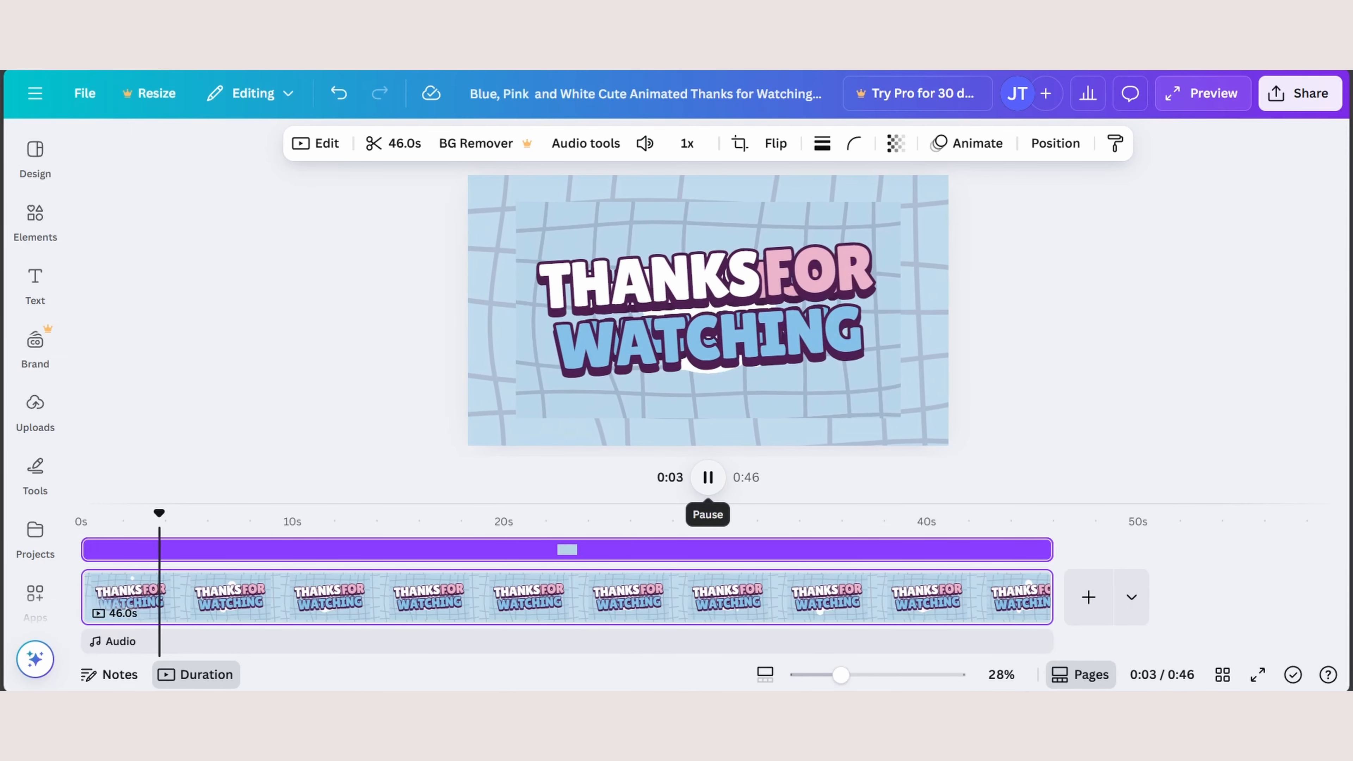
pyautogui.click(708, 477)
pyautogui.click(675, 520)
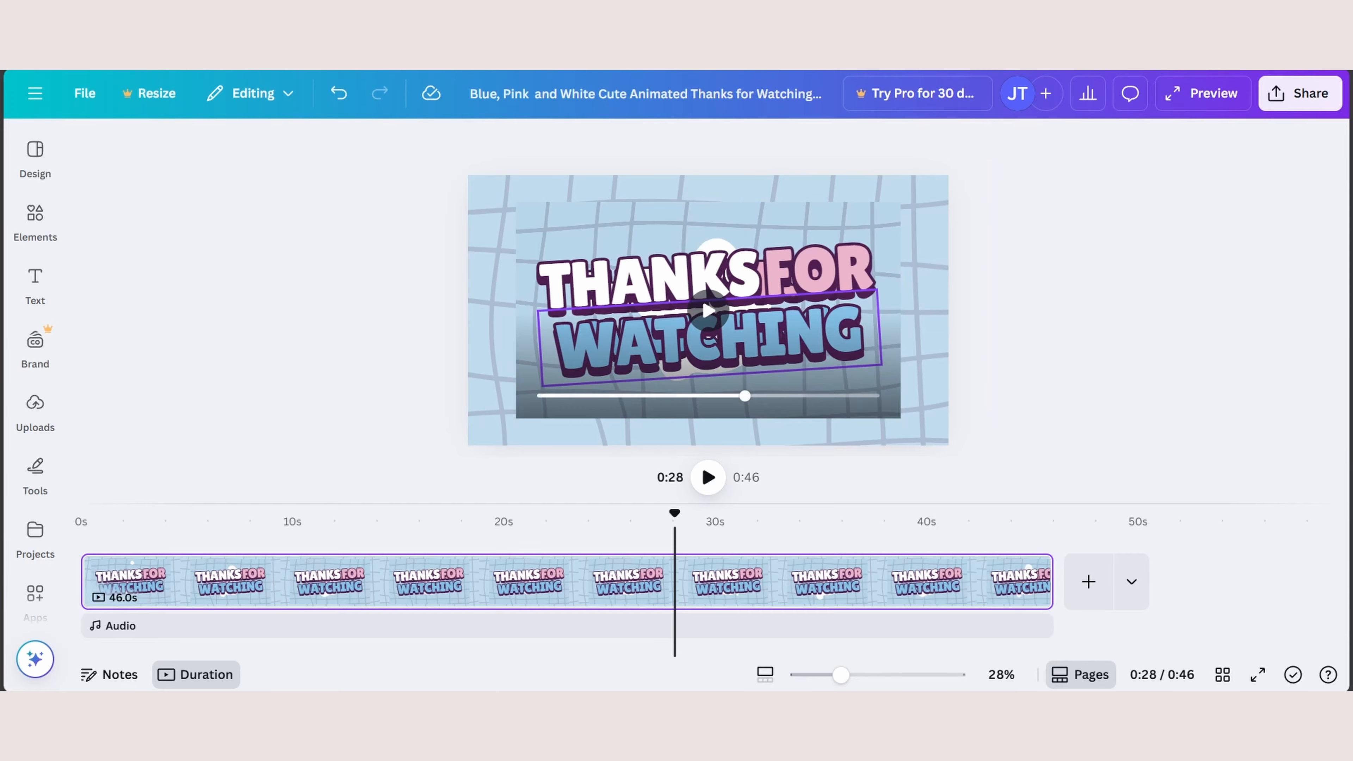
# - Move and enlarge the inserted recording until it covers the whole page
pyautogui.click(709, 341)
pyautogui.moveTo(692, 402); pyautogui.dragTo(662, 423)
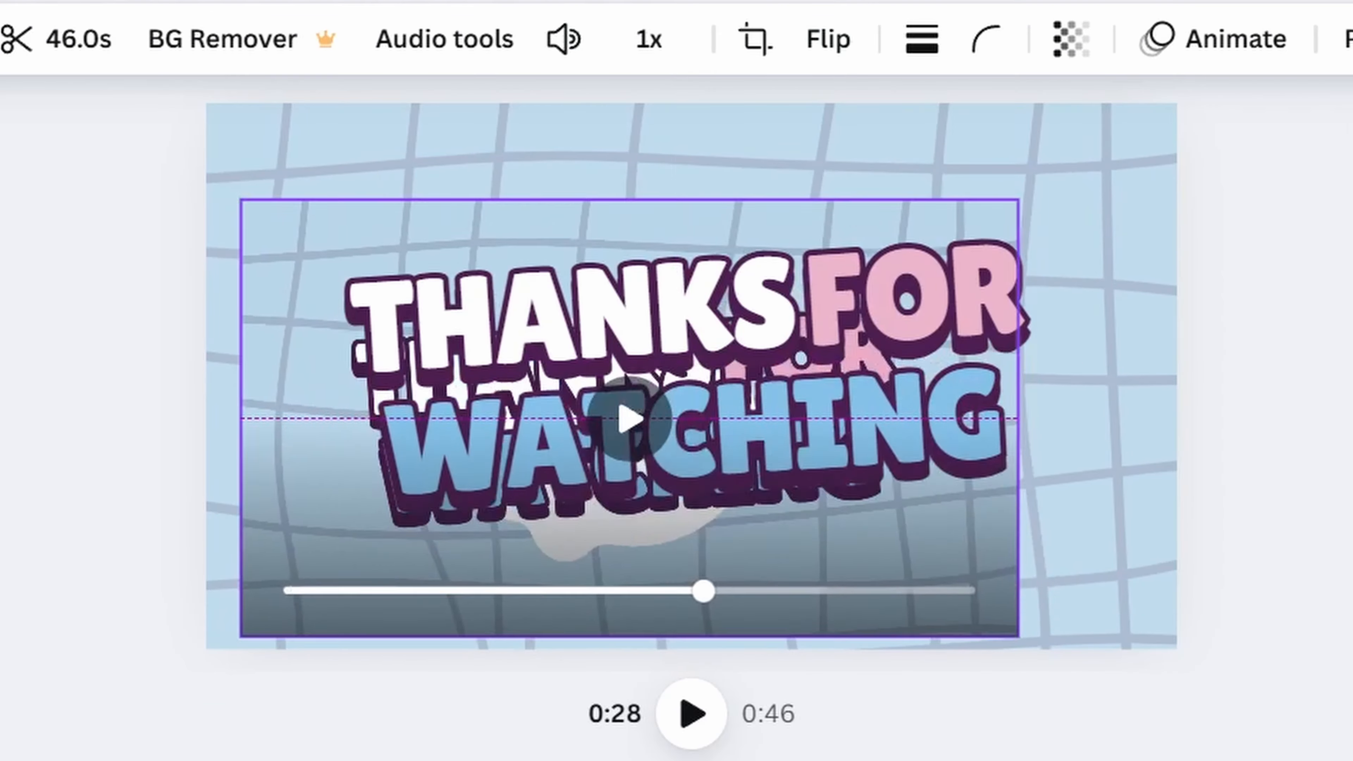
pyautogui.moveTo(597, 604); pyautogui.dragTo(620, 629)
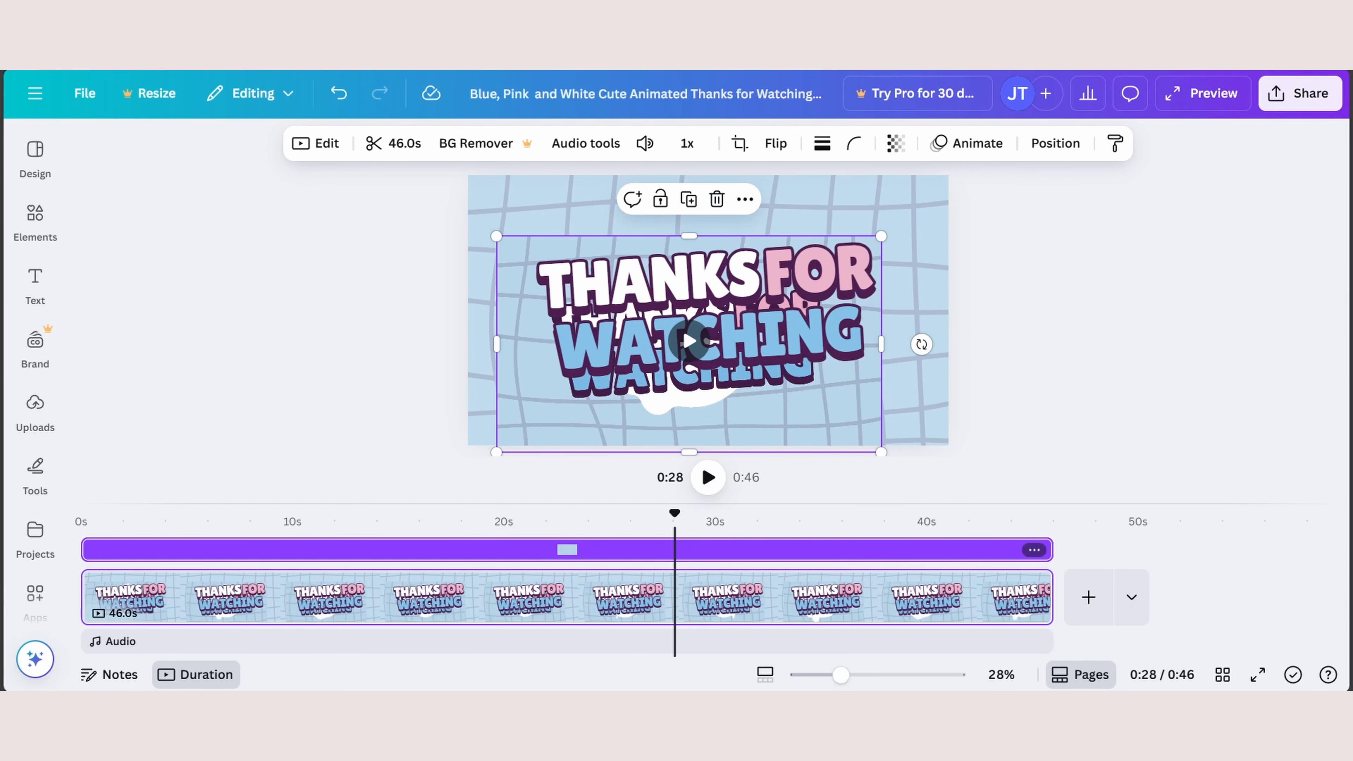
pyautogui.moveTo(666, 402); pyautogui.dragTo(685, 377)
pyautogui.moveTo(515, 426); pyautogui.dragTo(468, 454)
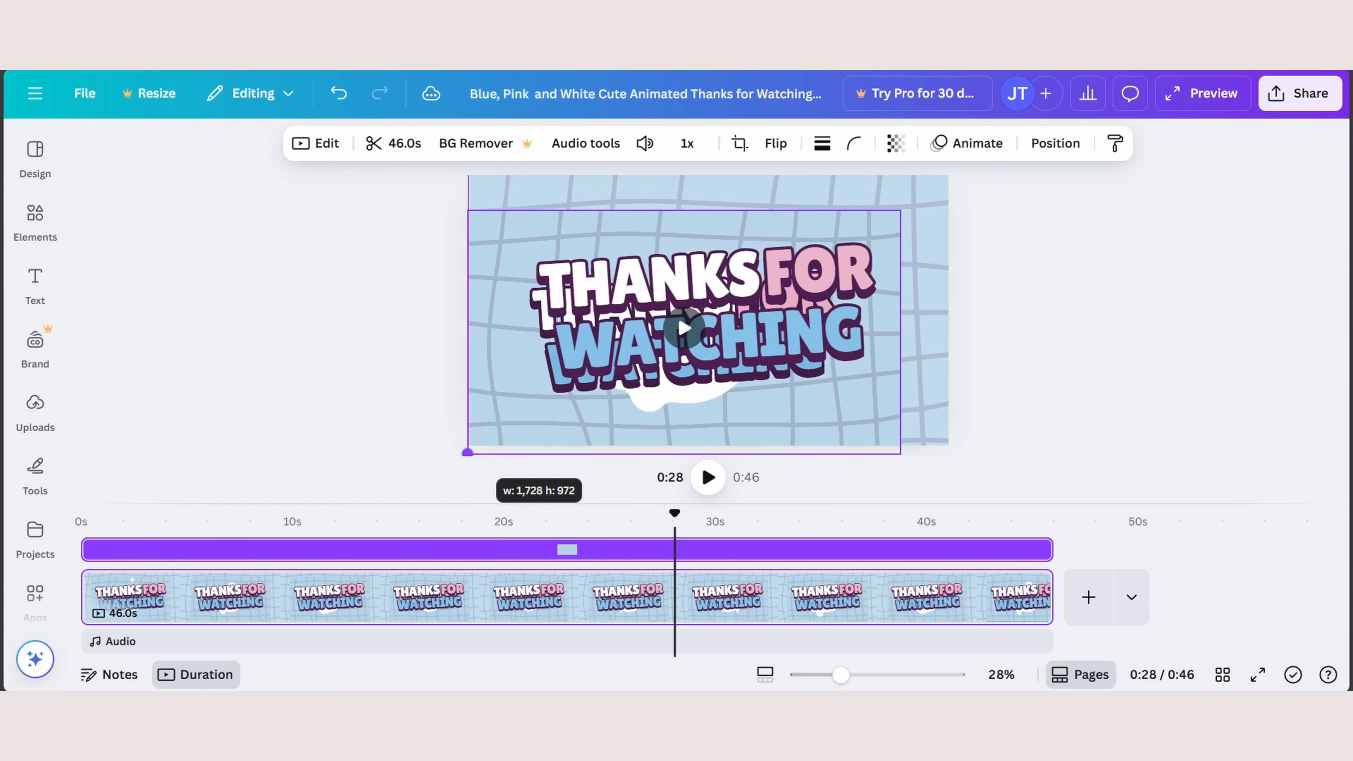
pyautogui.moveTo(901, 212); pyautogui.dragTo(948, 183)
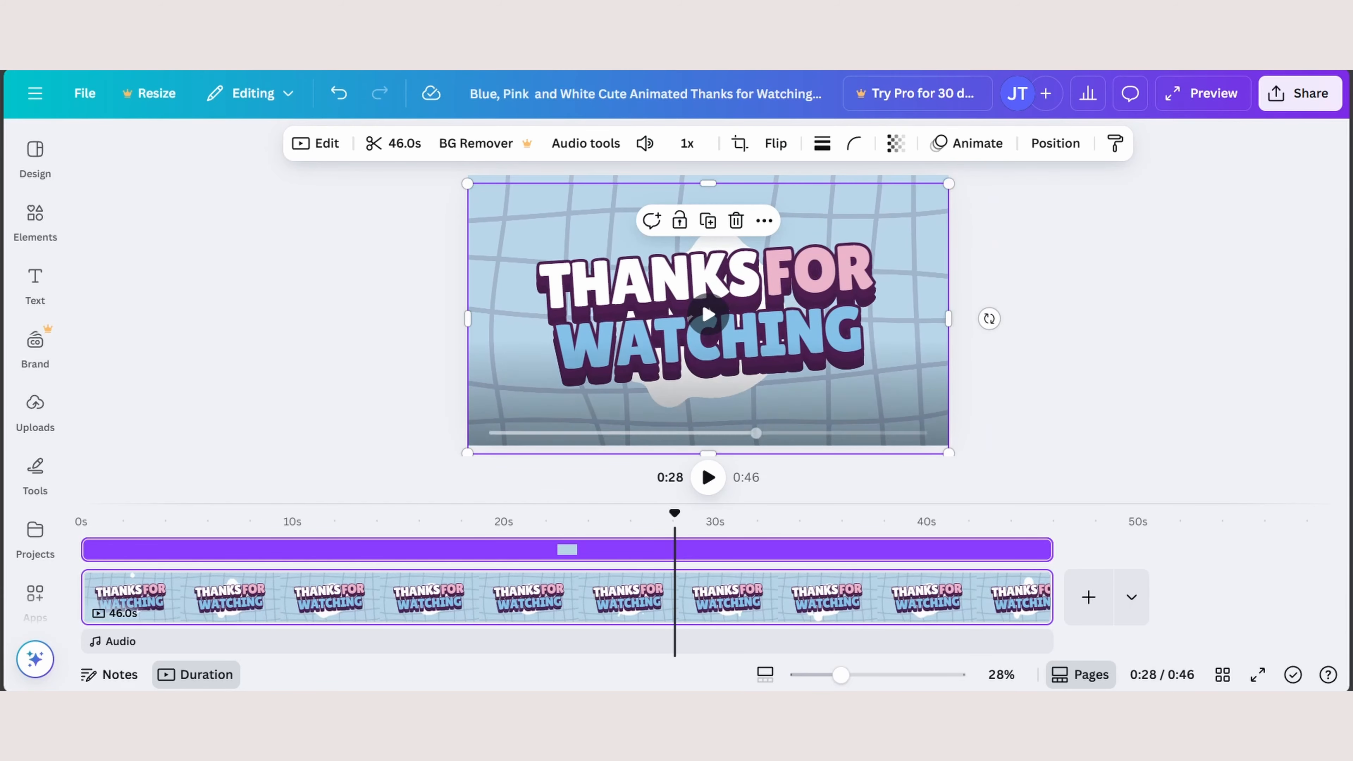
pyautogui.moveTo(901, 224); pyautogui.dragTo(900, 215)
pyautogui.click(1039, 266)
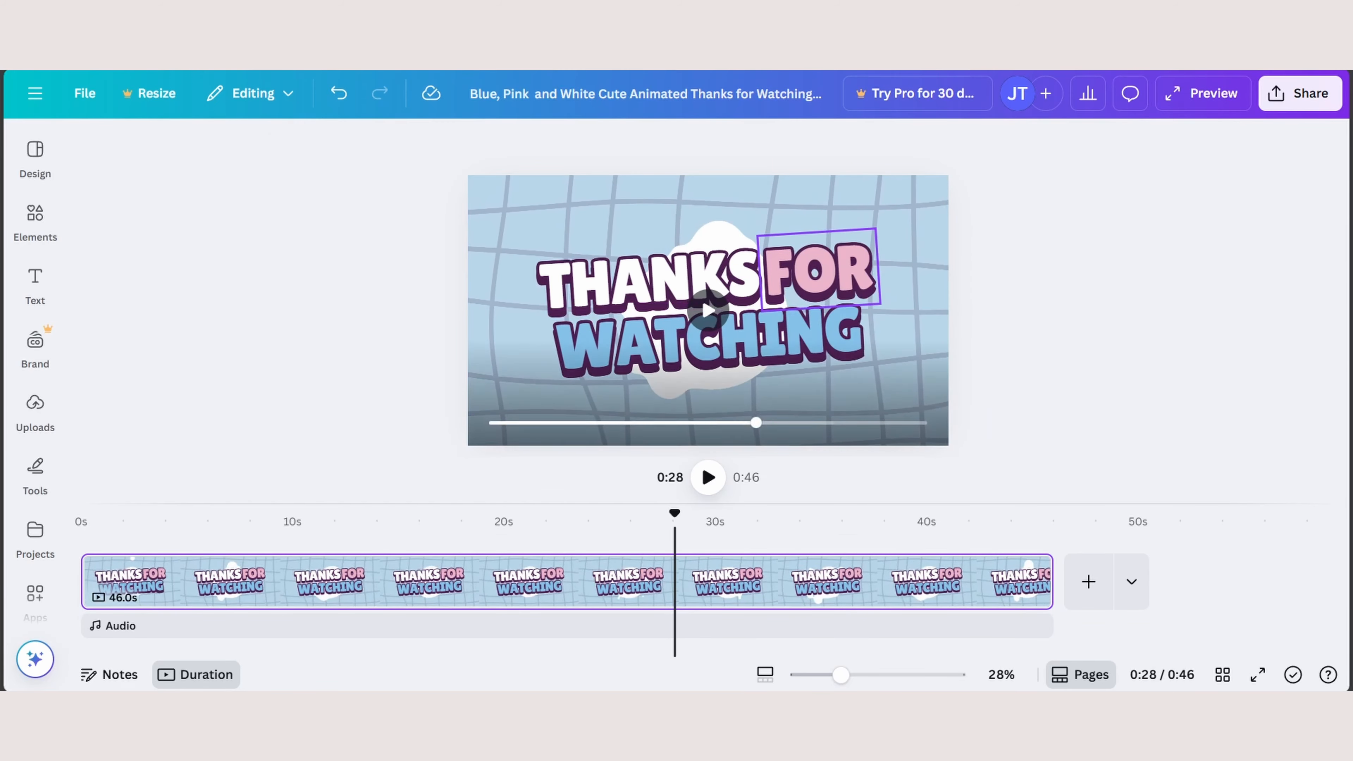
# - Delete the template's own text elements that overlap the recording
pyautogui.moveTo(818, 272); pyautogui.dragTo(775, 304)
pyautogui.press('Delete')
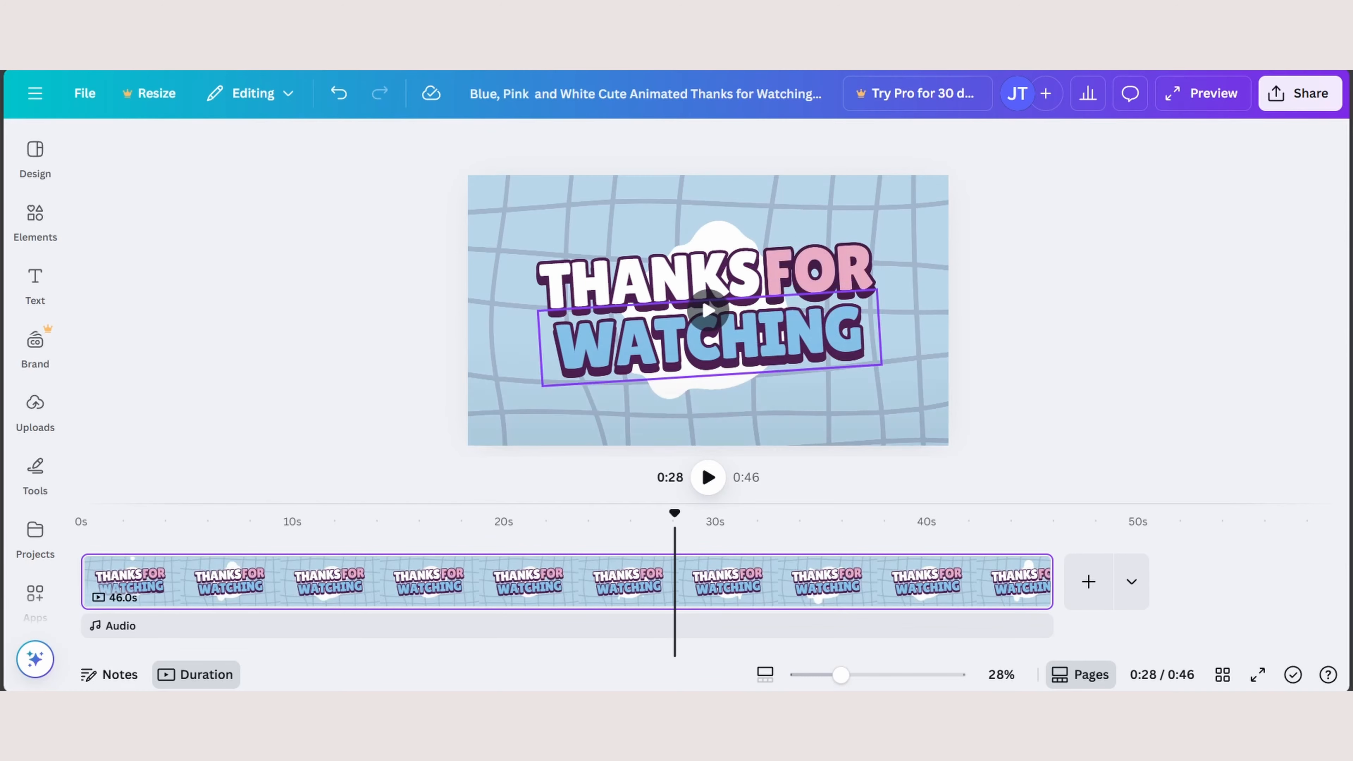
pyautogui.click(655, 280)
pyautogui.press('Delete')
pyautogui.click(655, 283)
pyautogui.hotkey('ctrl', 'z')
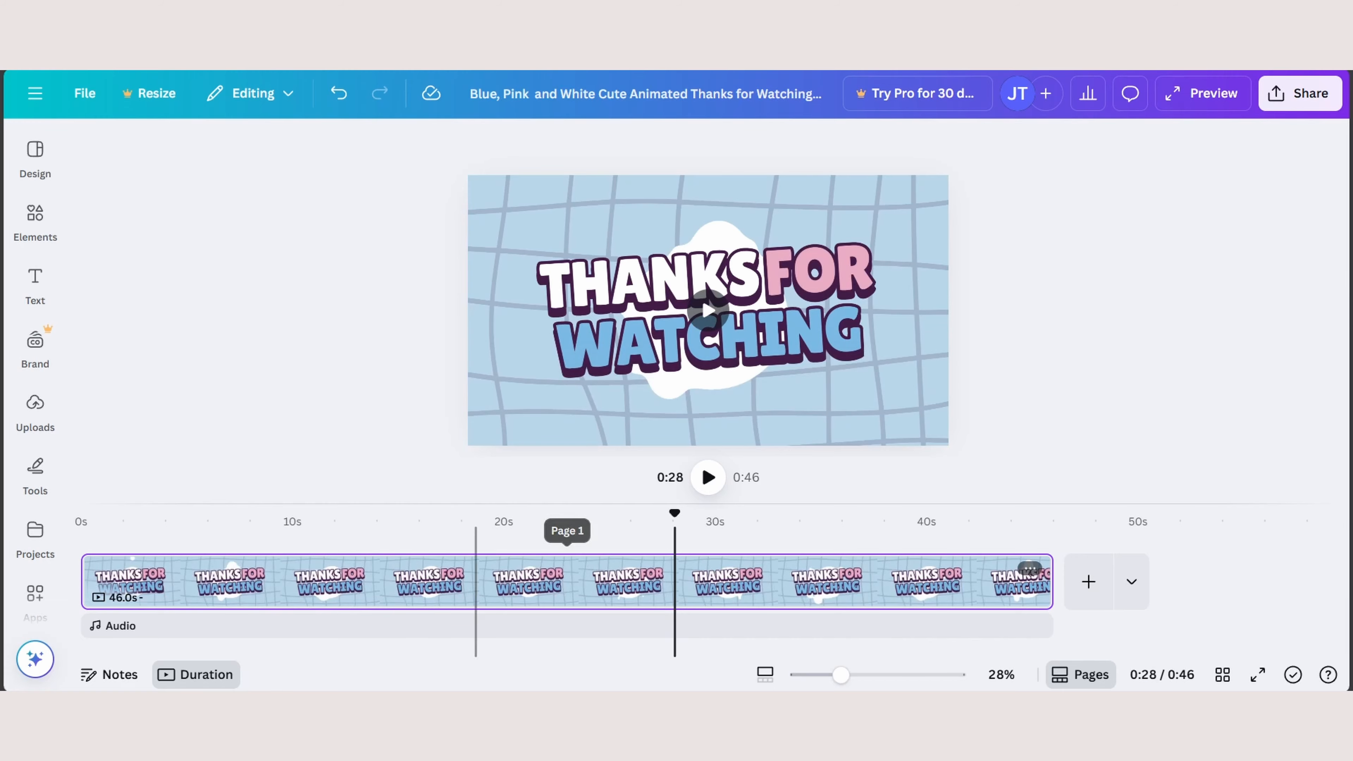
# - Clear the template's white splash graphic and grid background, leaving only the recording on the page
pyautogui.click(703, 384)
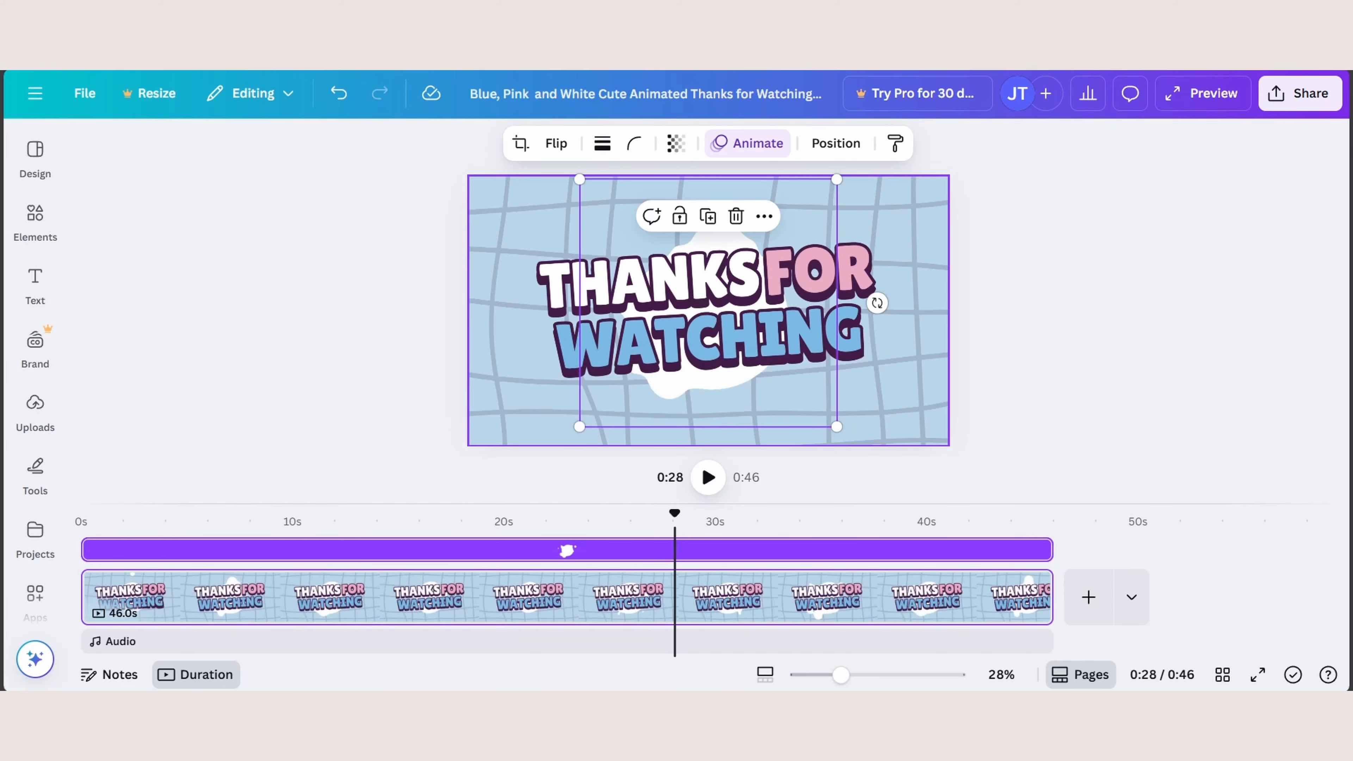
pyautogui.hotkey('ctrl', 'z')
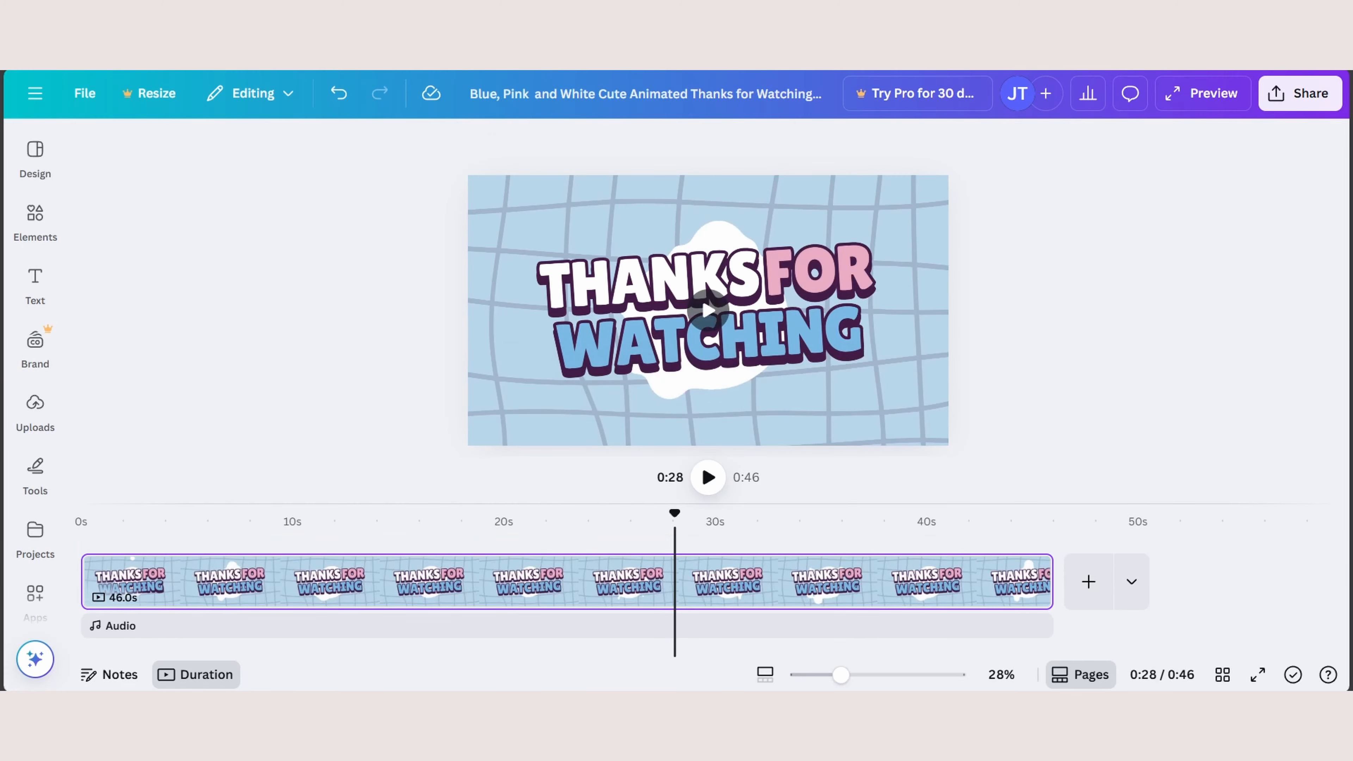
pyautogui.hotkey('ctrl', 'z')
pyautogui.hotkey('ctrl', 'y')
pyautogui.hotkey('ctrl', 'y')
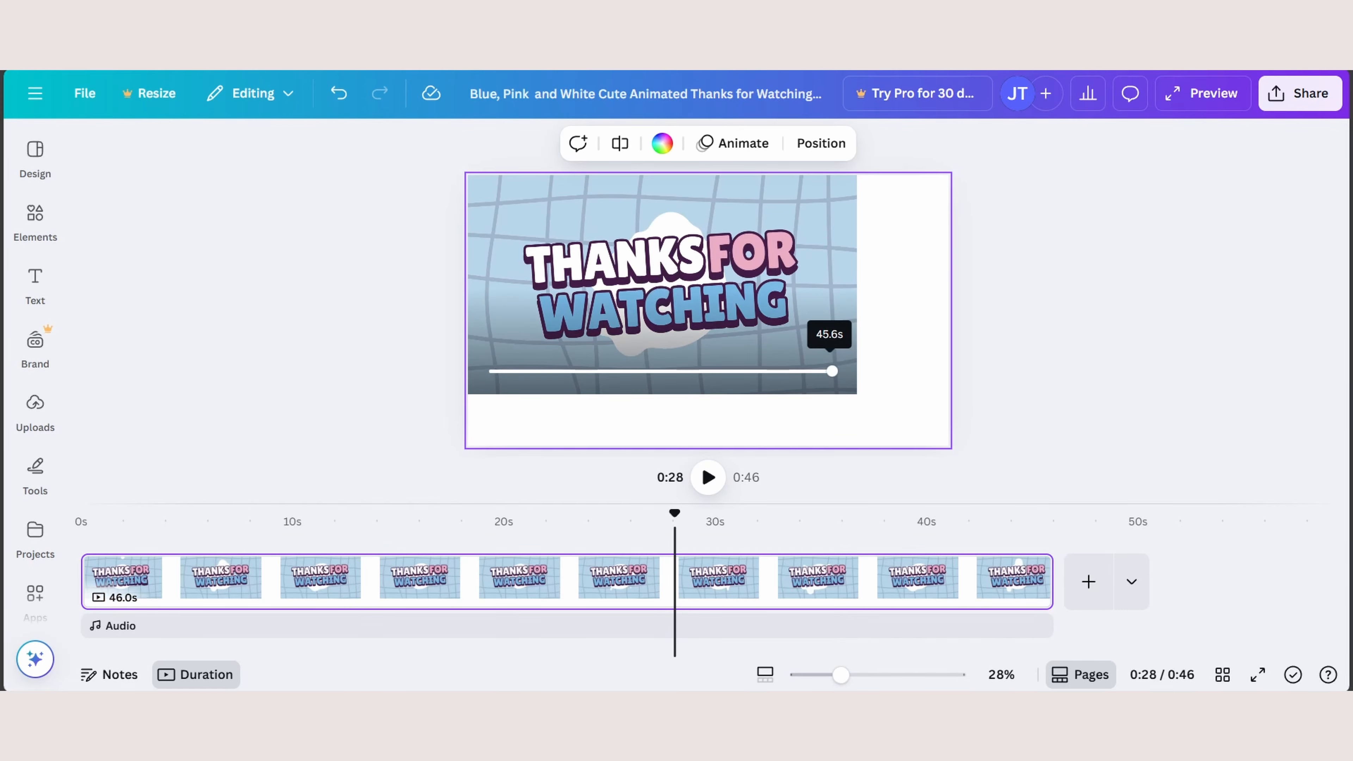
# - Enlarge the recording from its corner so that it fills the blank page
pyautogui.click(831, 341)
pyautogui.moveTo(857, 394); pyautogui.dragTo(948, 446)
pyautogui.click(981, 469)
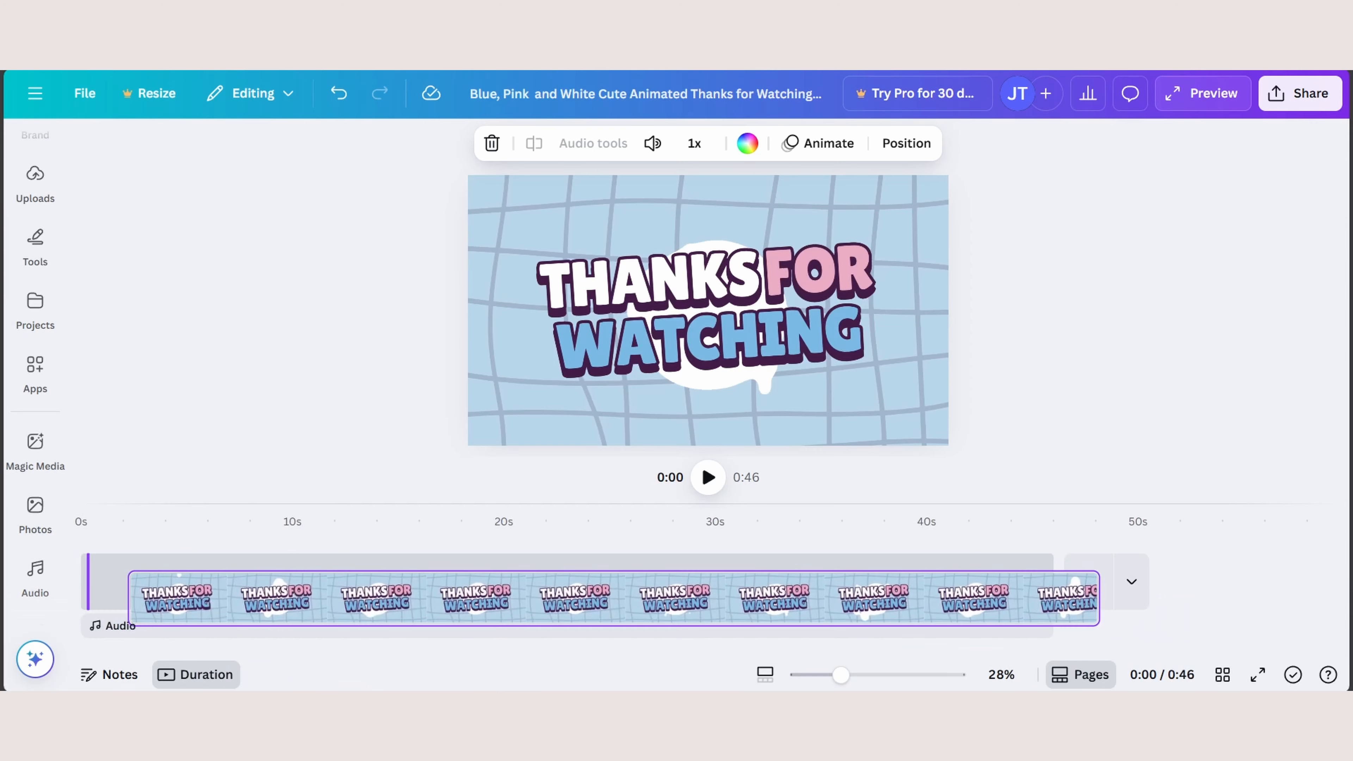
# - Check the recording at several points along the timeline and play it from about 8 seconds
pyautogui.click(35, 506)
pyautogui.click(528, 581)
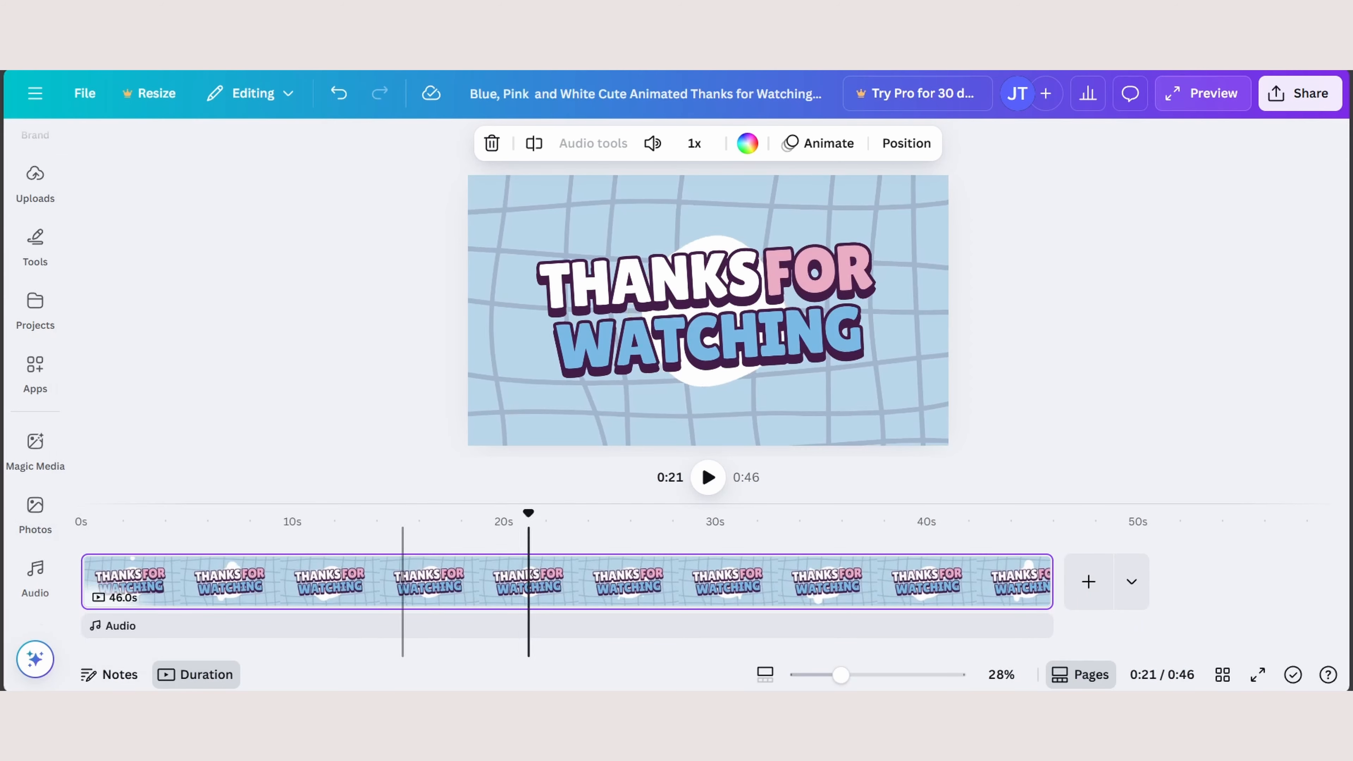
pyautogui.click(105, 581)
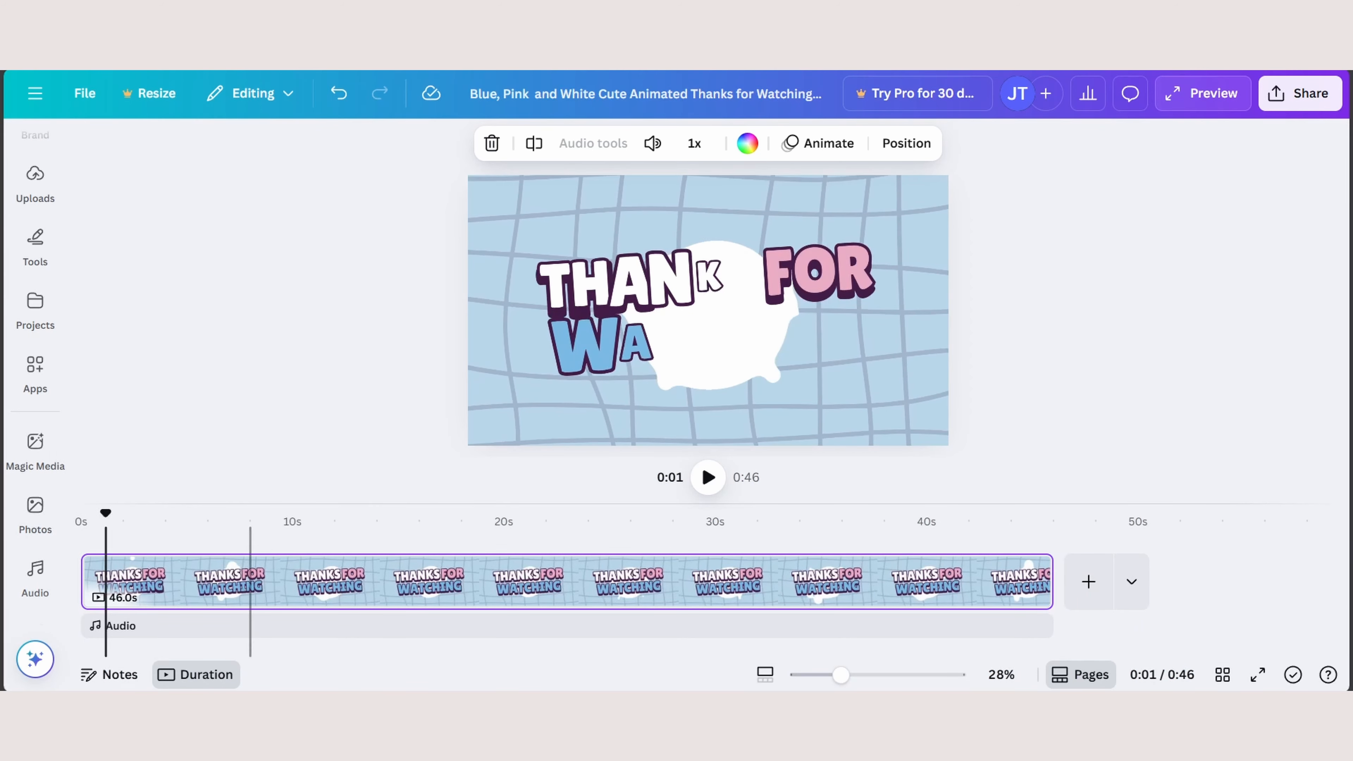
pyautogui.click(263, 581)
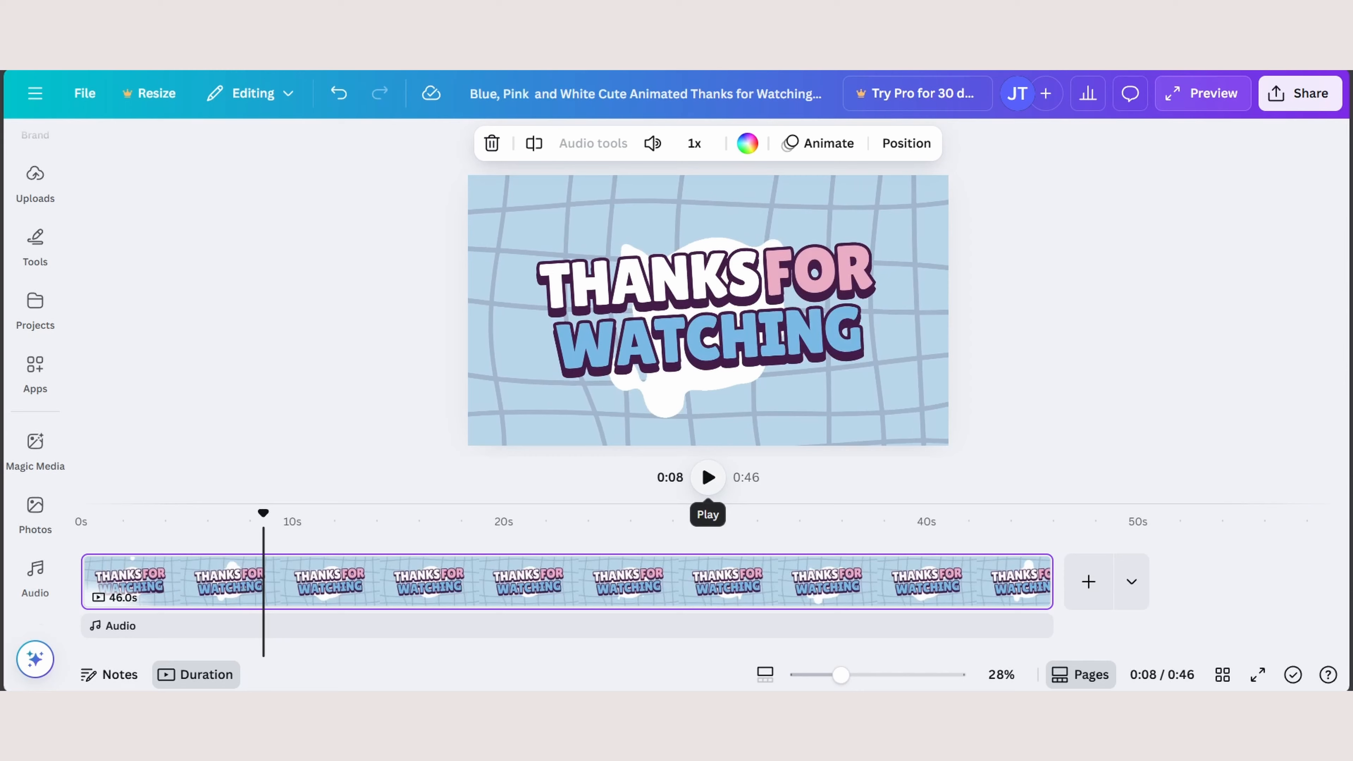
pyautogui.click(708, 477)
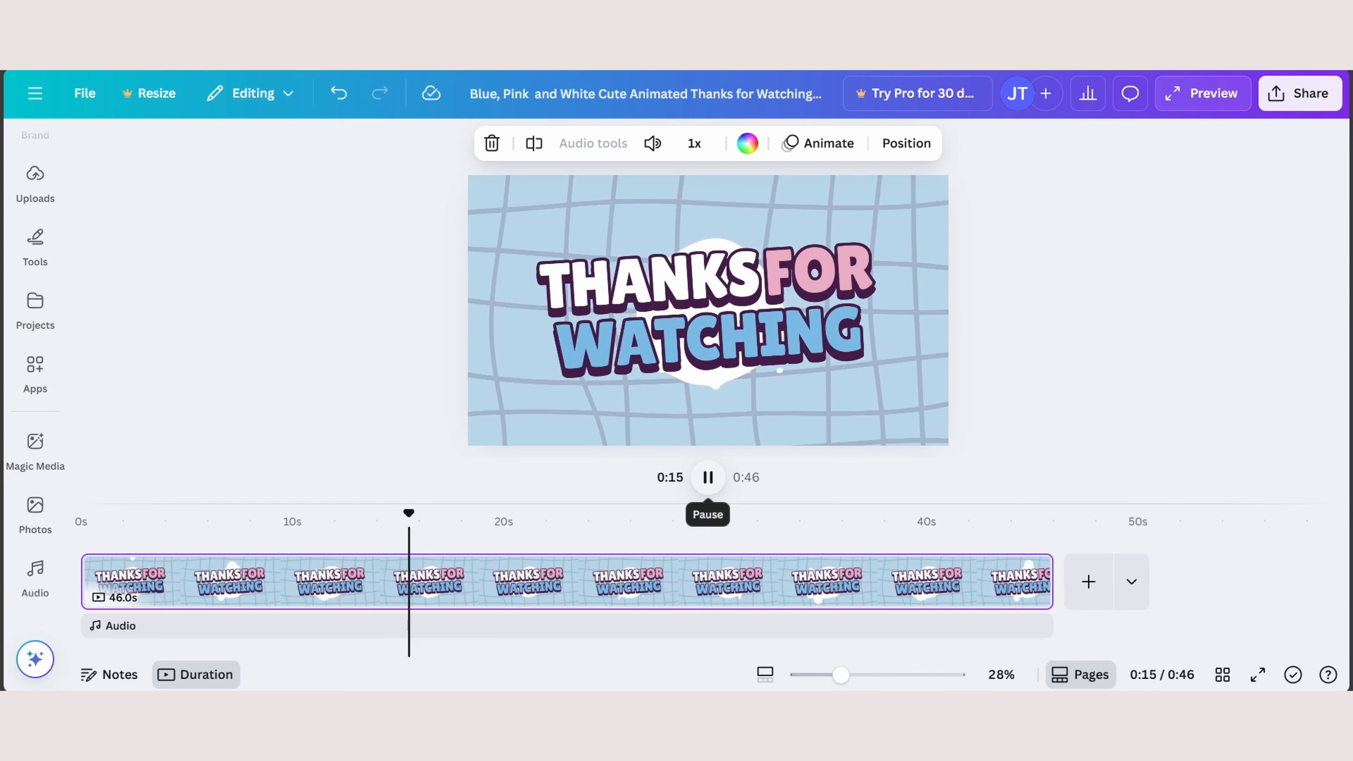
# - Pause the playback and start a talking-head recording from the Record yourself options in Uploads
pyautogui.click(707, 477)
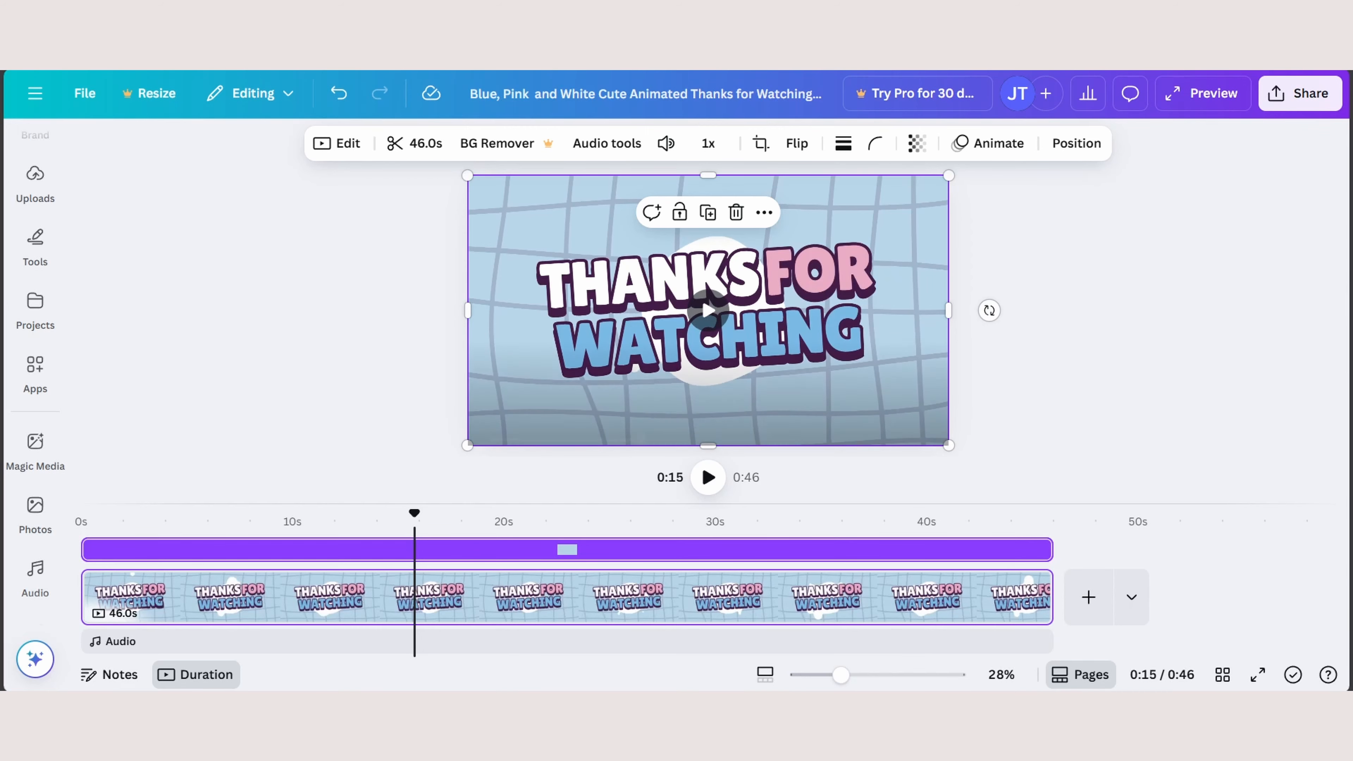
pyautogui.scroll(1, 35, 304)
pyautogui.scroll(3, 36, 291)
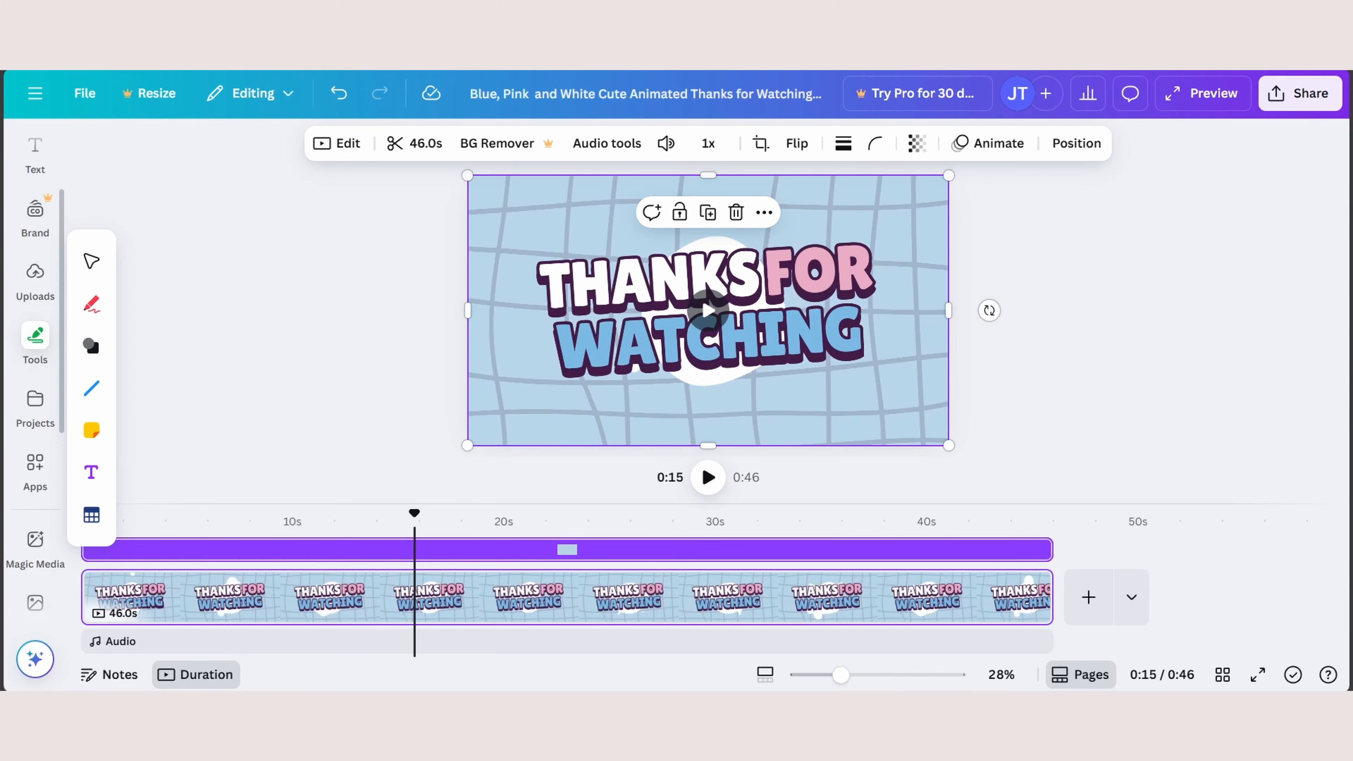
pyautogui.click(35, 409)
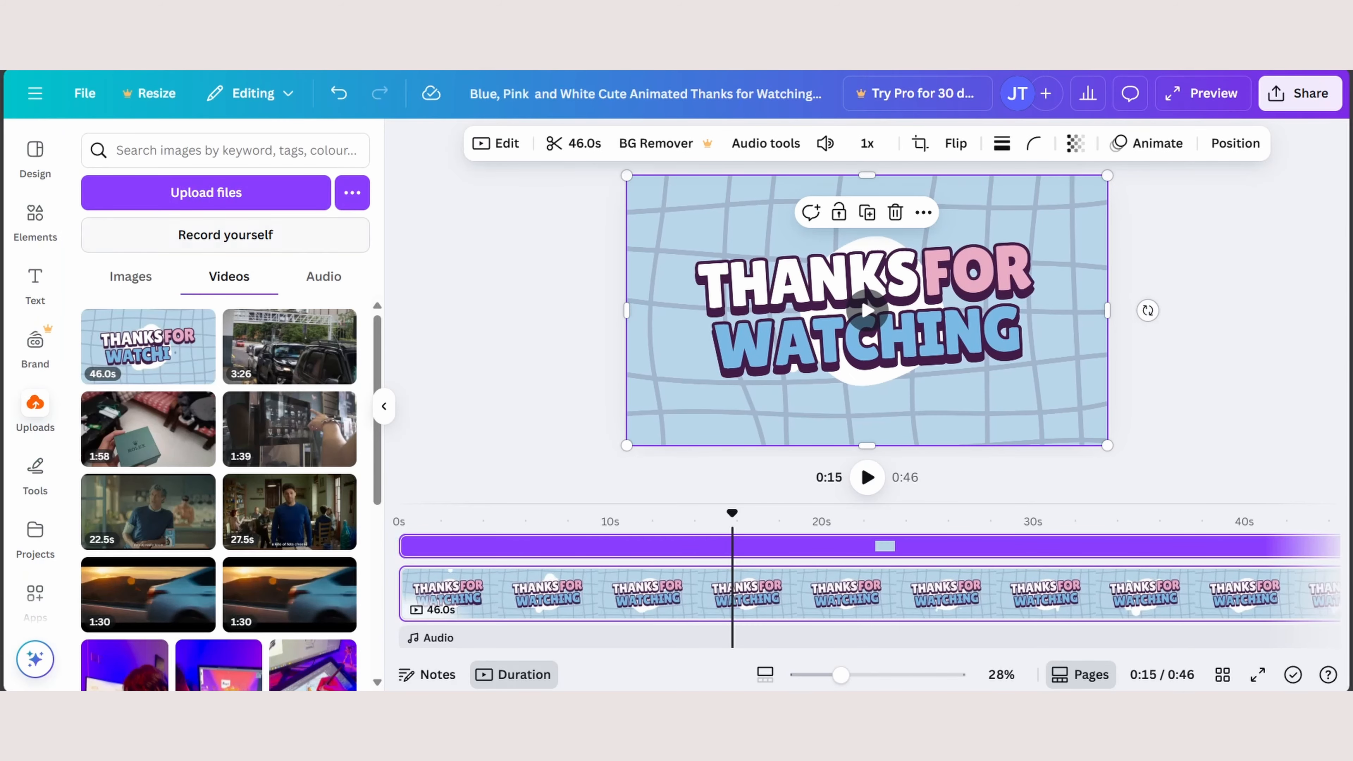
pyautogui.click(225, 235)
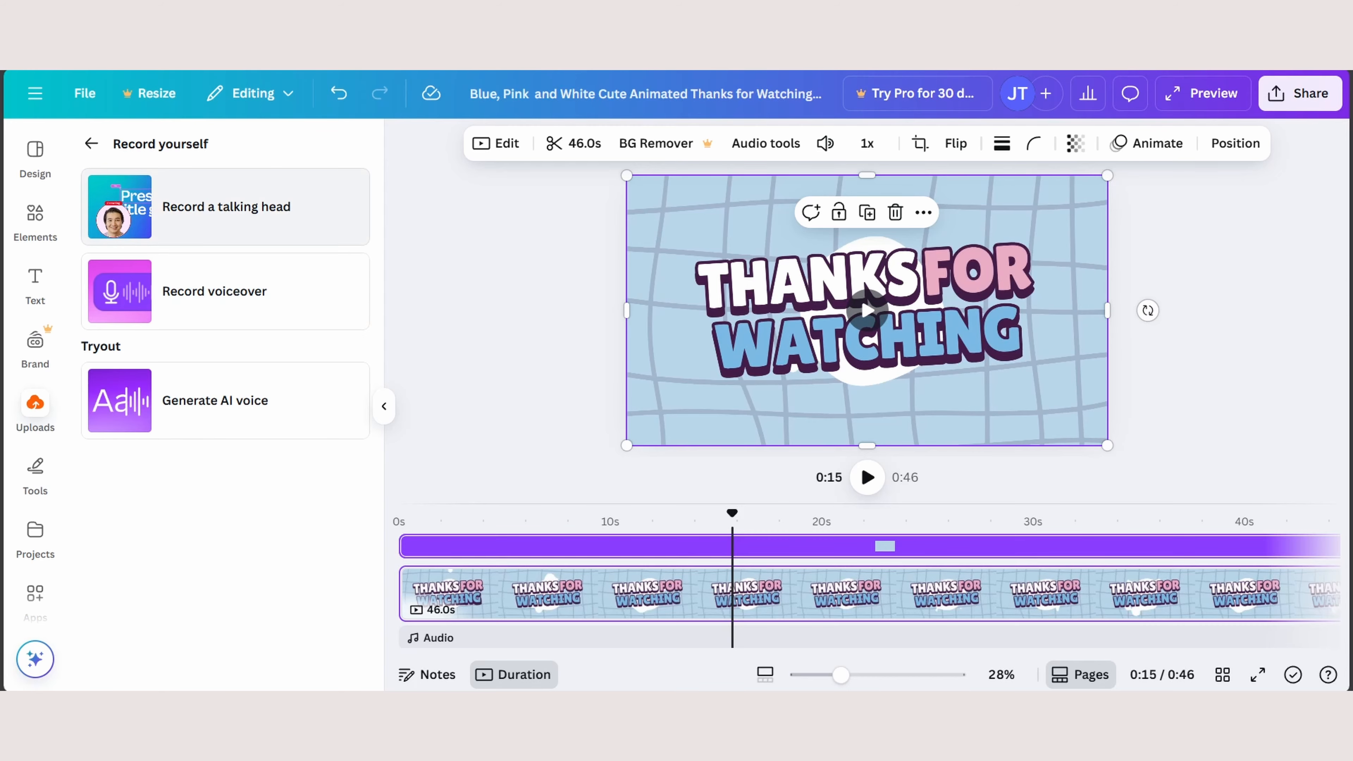
pyautogui.click(225, 207)
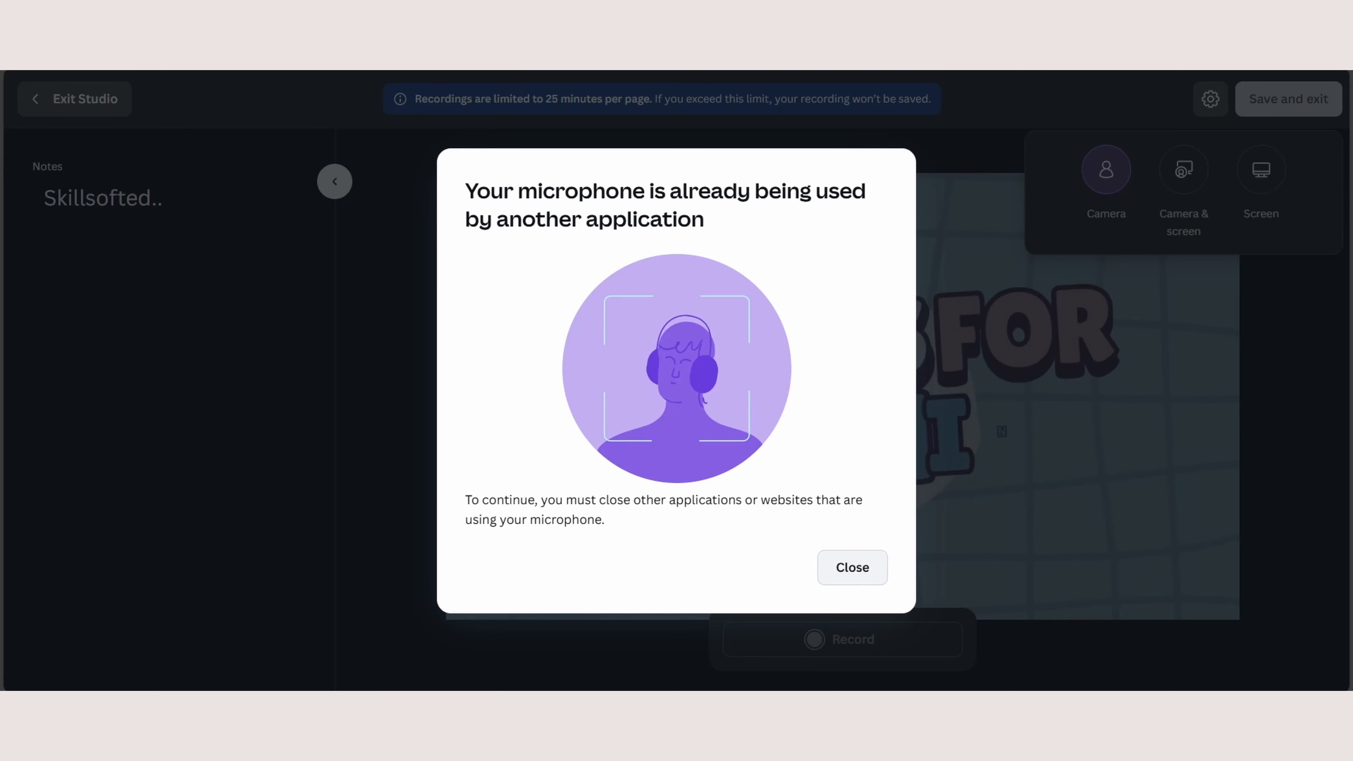
# - Dismiss the microphone notice, examine the window-sharing choices for a screen-only recording, and cancel sharing
pyautogui.click(852, 567)
pyautogui.click(1210, 99)
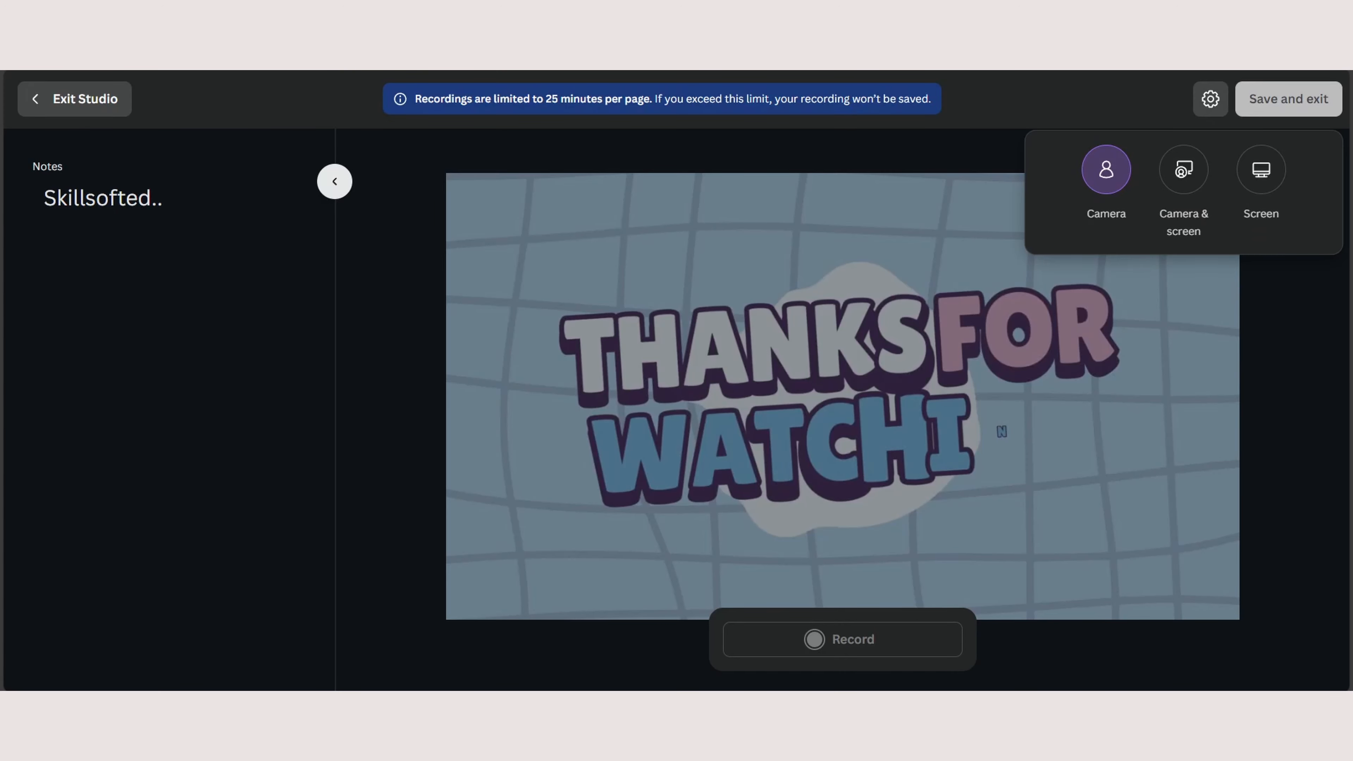
pyautogui.click(1261, 170)
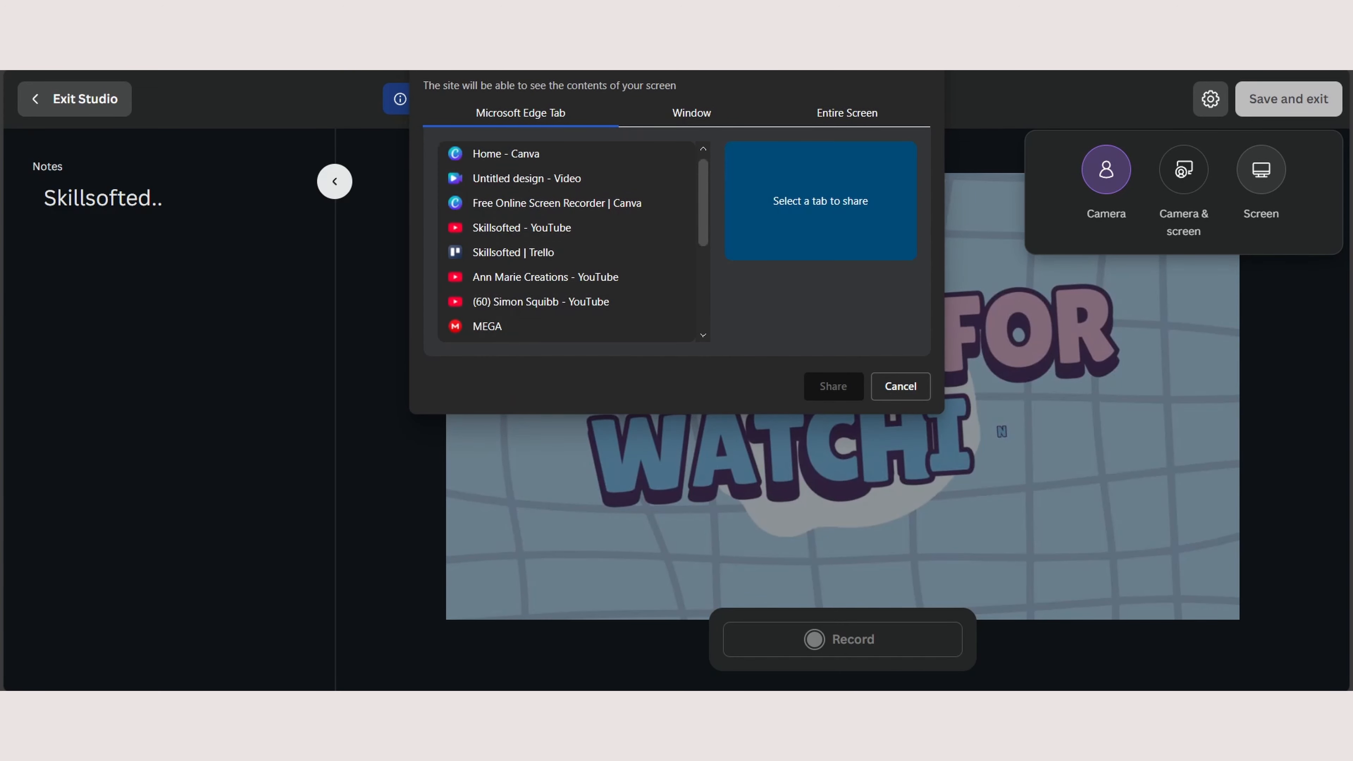
pyautogui.click(691, 113)
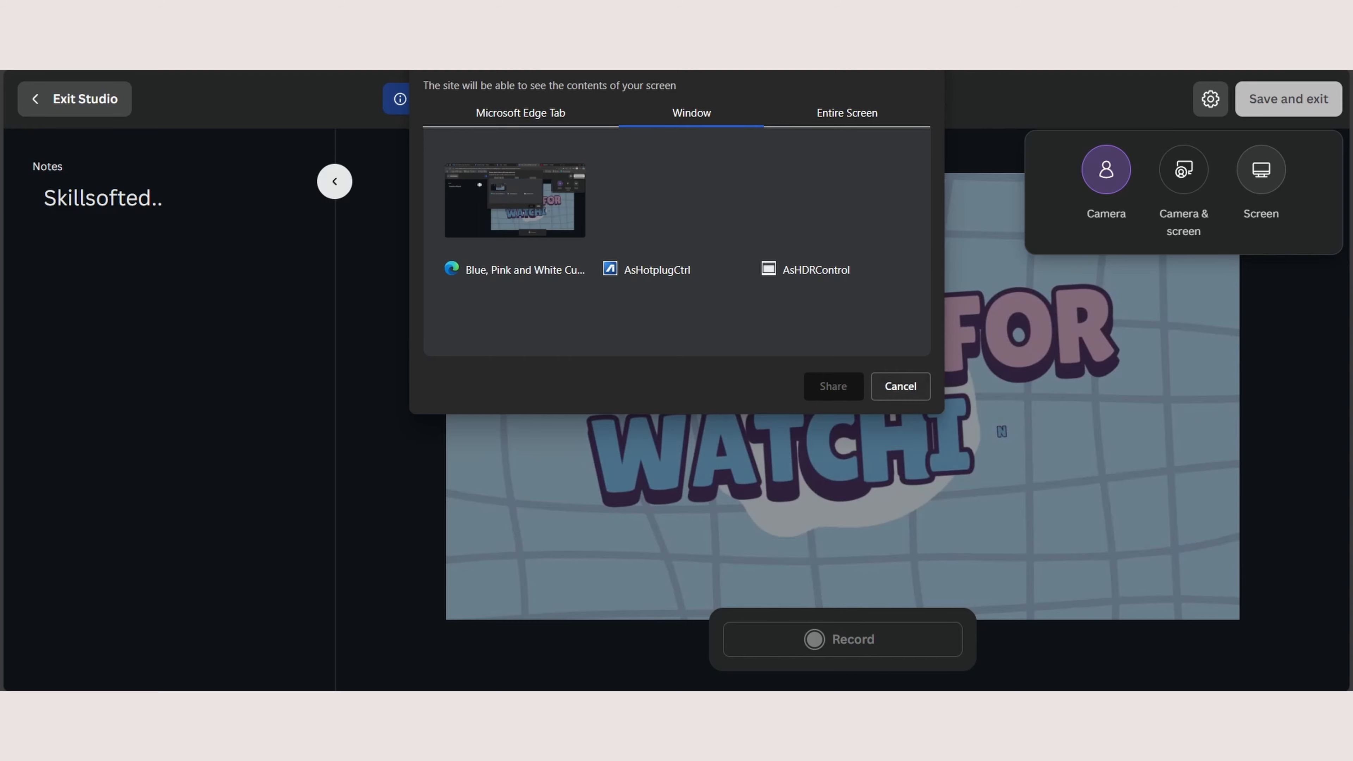
pyautogui.click(900, 385)
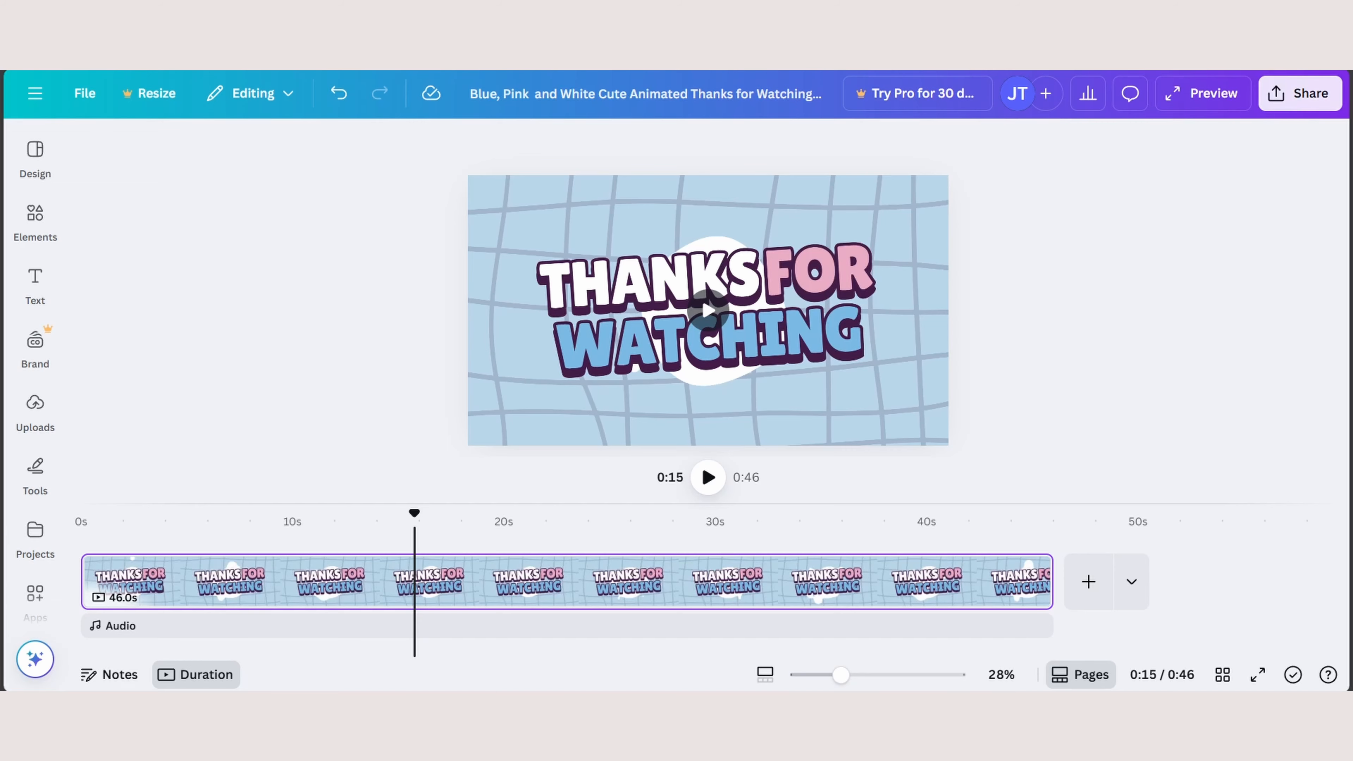
# - Delete the design's existing Present and record recording from the sharing options
pyautogui.click(1301, 93)
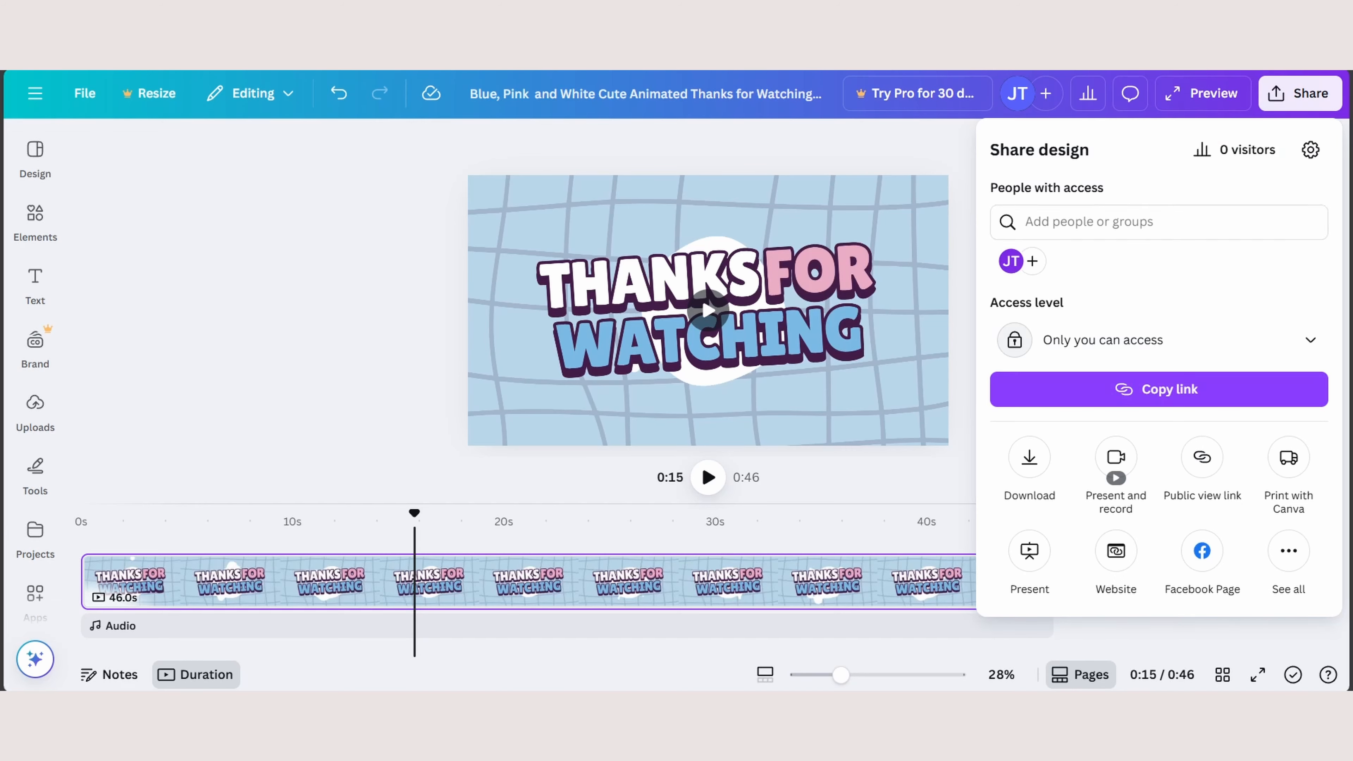
pyautogui.click(1288, 551)
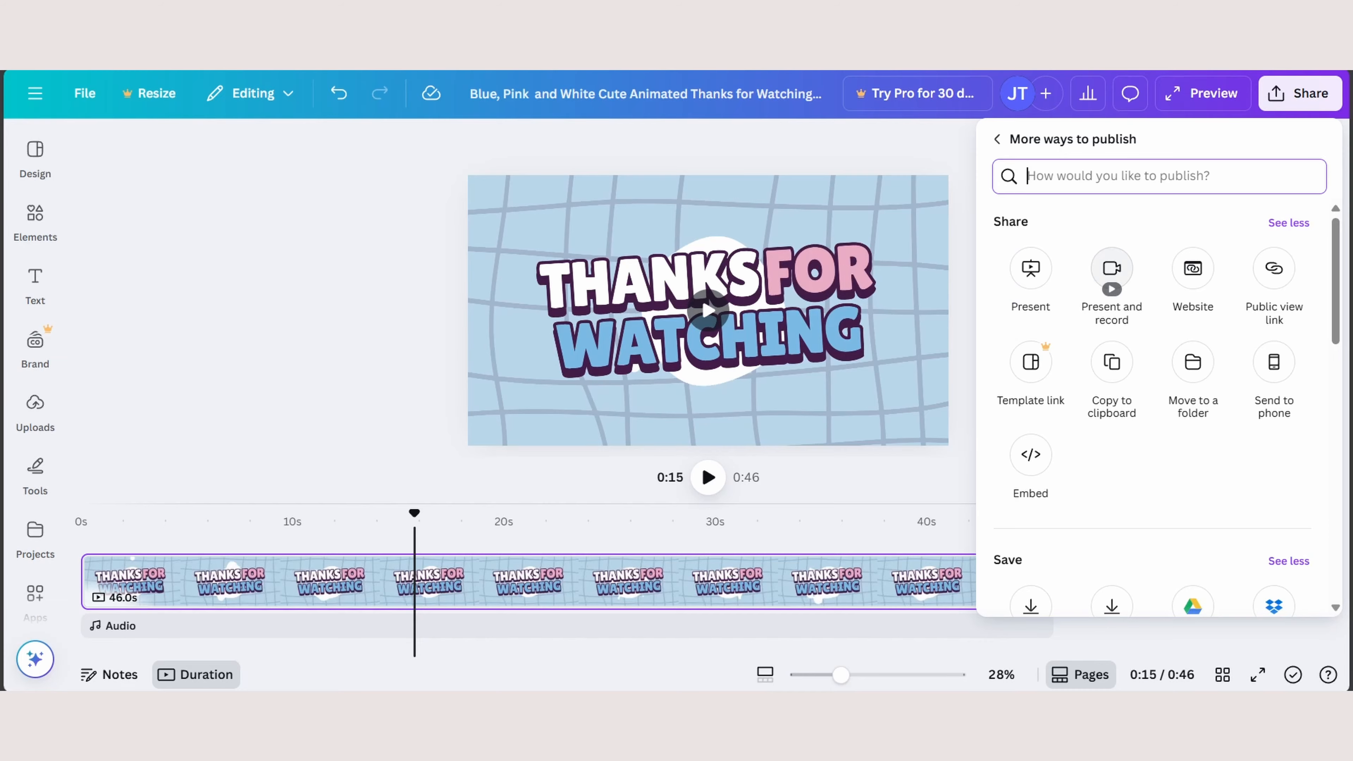
pyautogui.click(1112, 269)
pyautogui.scroll(-1, 1165, 369)
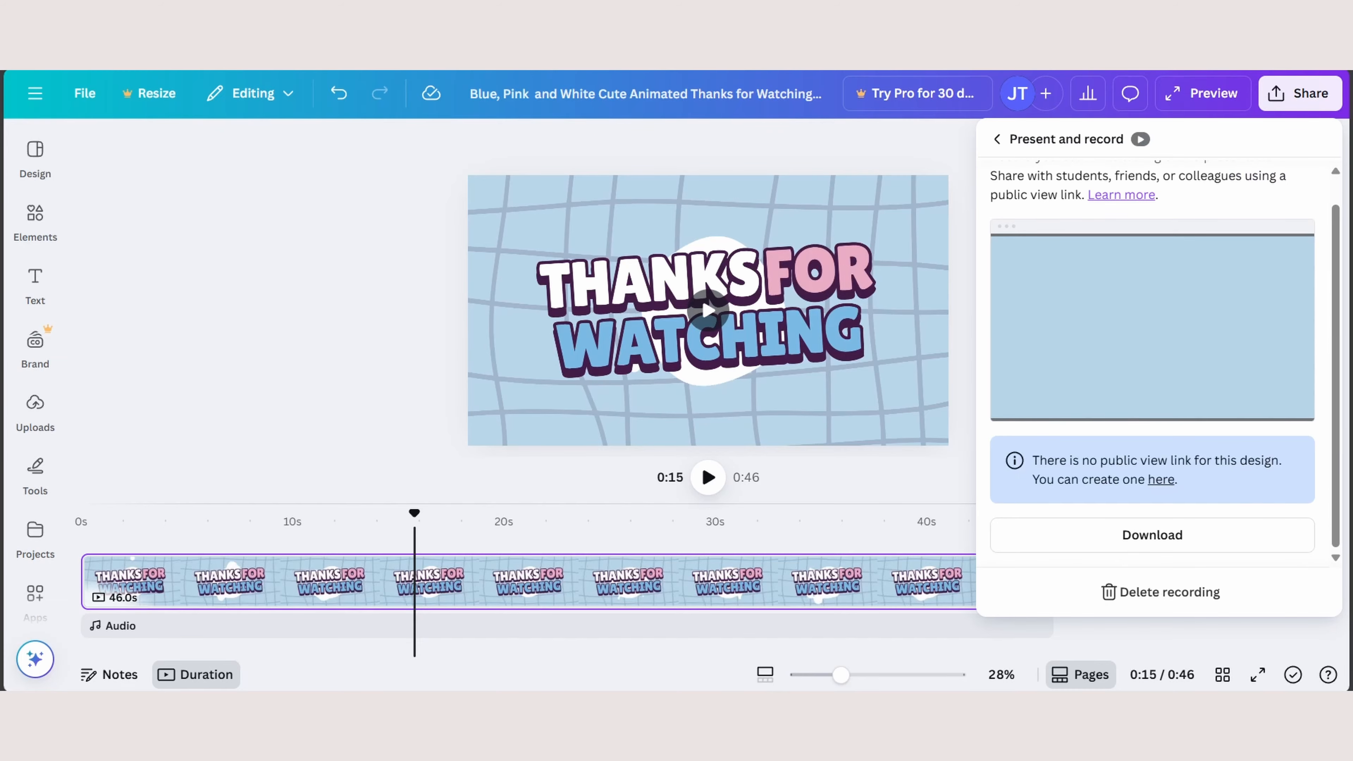
pyautogui.click(1160, 592)
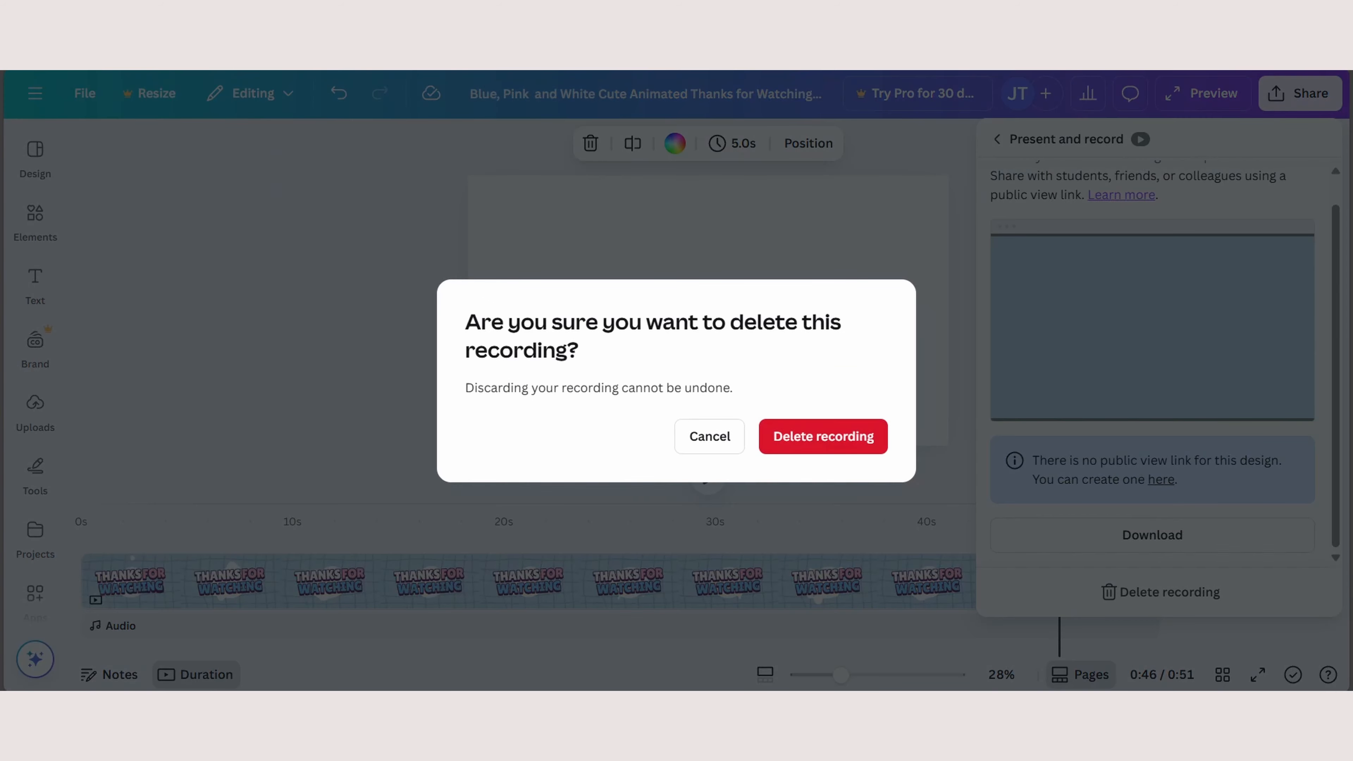
pyautogui.click(824, 437)
# - Reopen Present and record to access the recording studio, and return to the video clip at about 23 seconds
pyautogui.click(1112, 268)
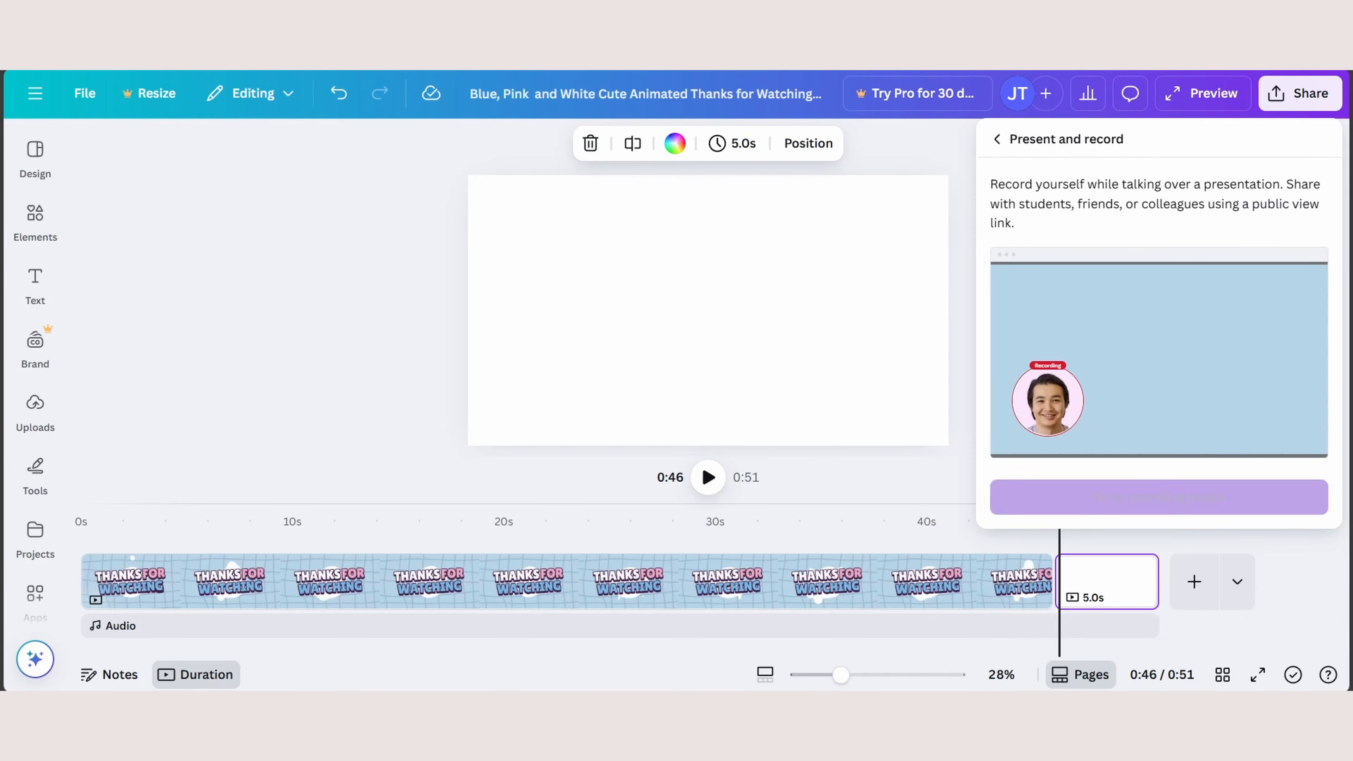
pyautogui.click(1160, 496)
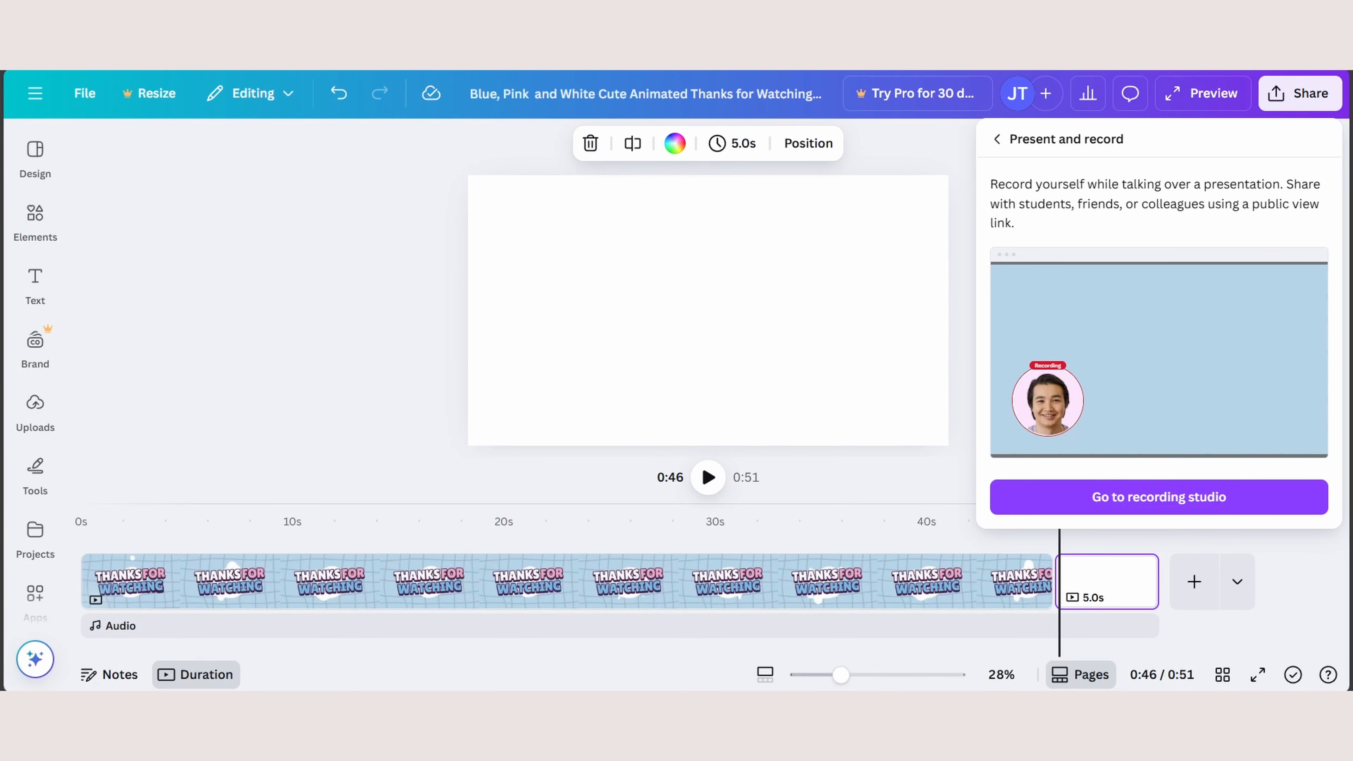
pyautogui.click(541, 581)
pyautogui.click(573, 582)
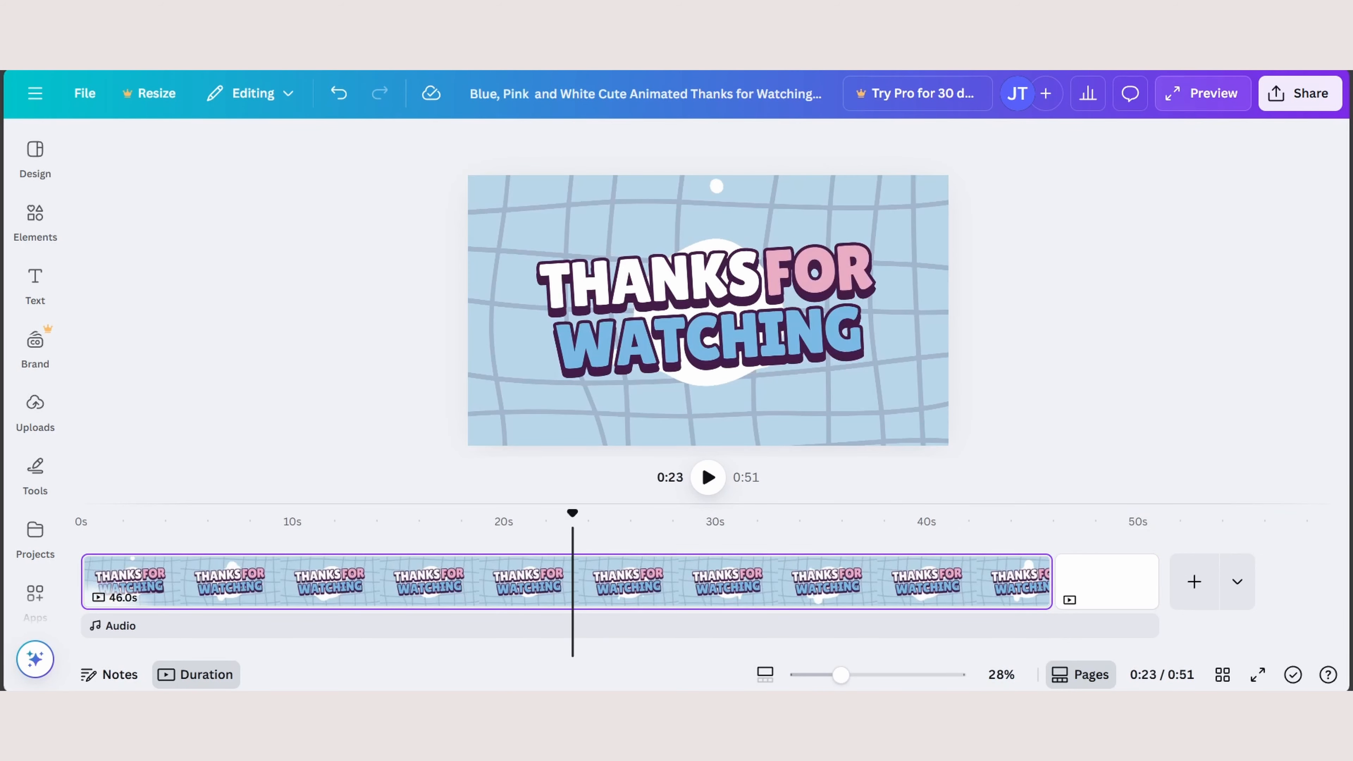